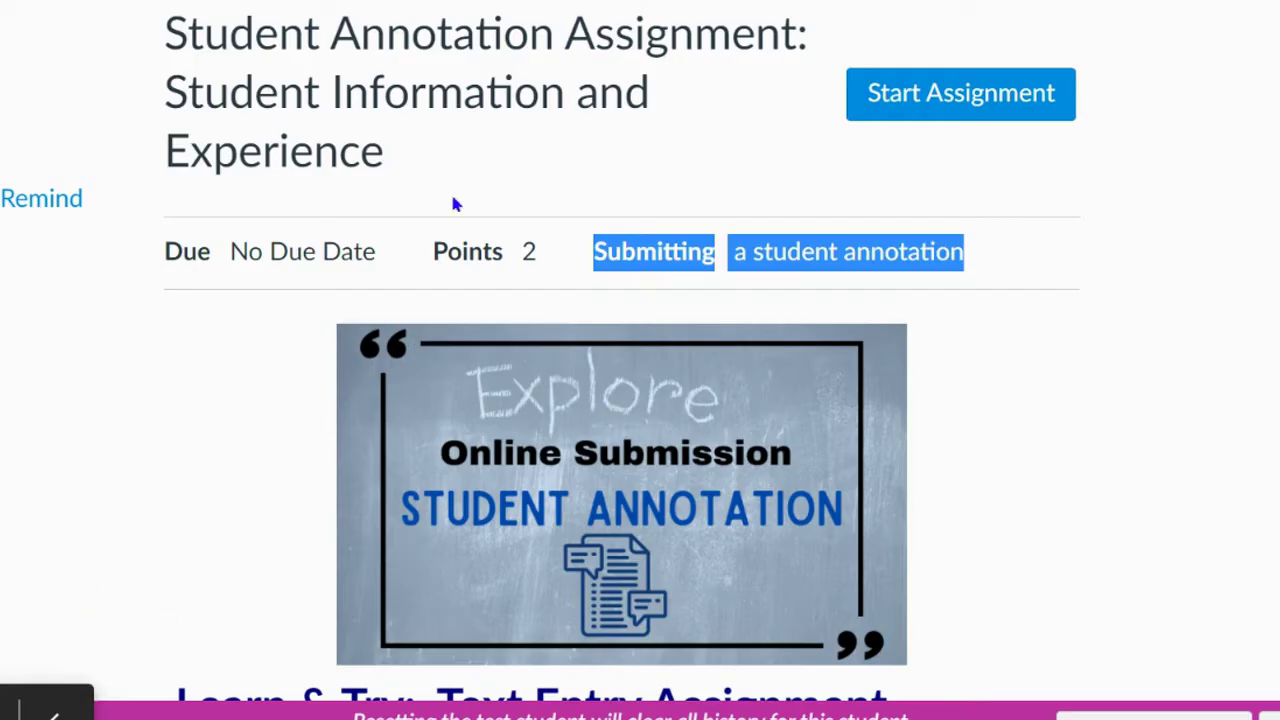
- Start the annotation assignment and scroll to the cause-and-effect worksheet in the Student Annotation viewer
{"action": "left_click", "coordinate": [898, 100]}
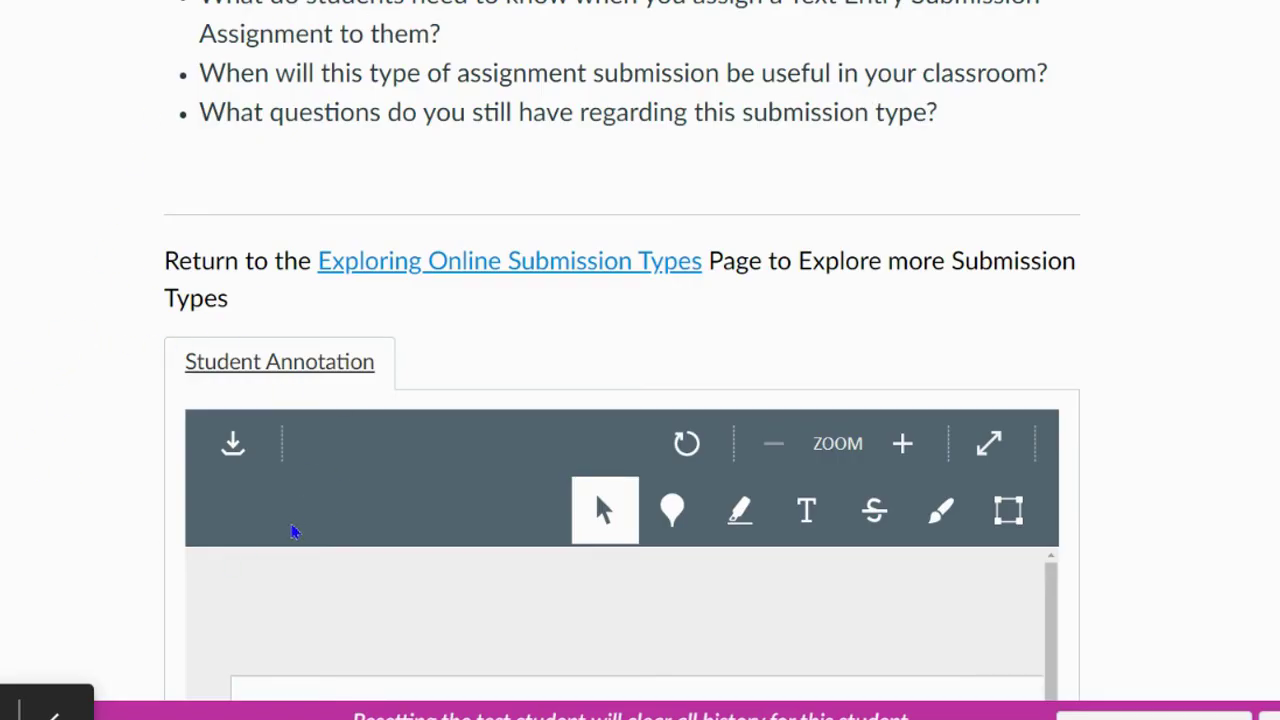
{"action": "scroll", "coordinate": [405, 500], "scroll_direction": "down", "scroll_amount": 3}
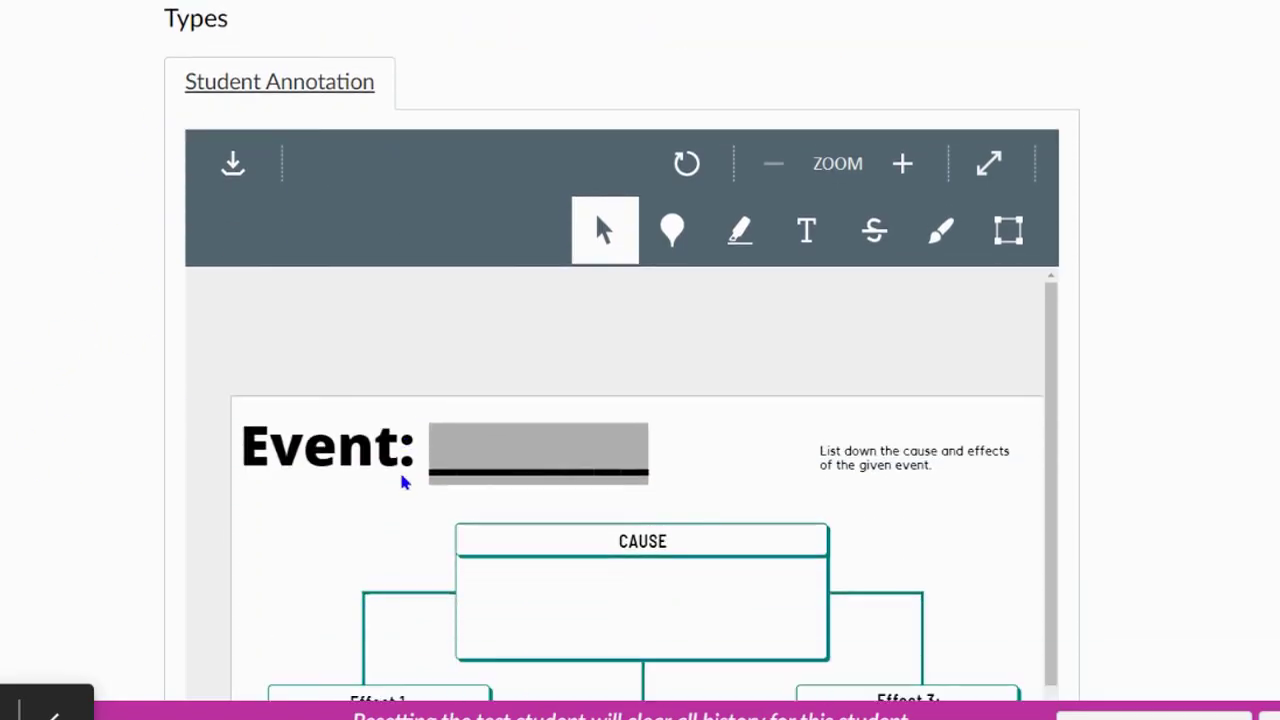
{"action": "scroll", "coordinate": [403, 483], "scroll_direction": "up", "scroll_amount": 5}
{"action": "scroll", "coordinate": [457, 449], "scroll_direction": "down", "scroll_amount": 2}
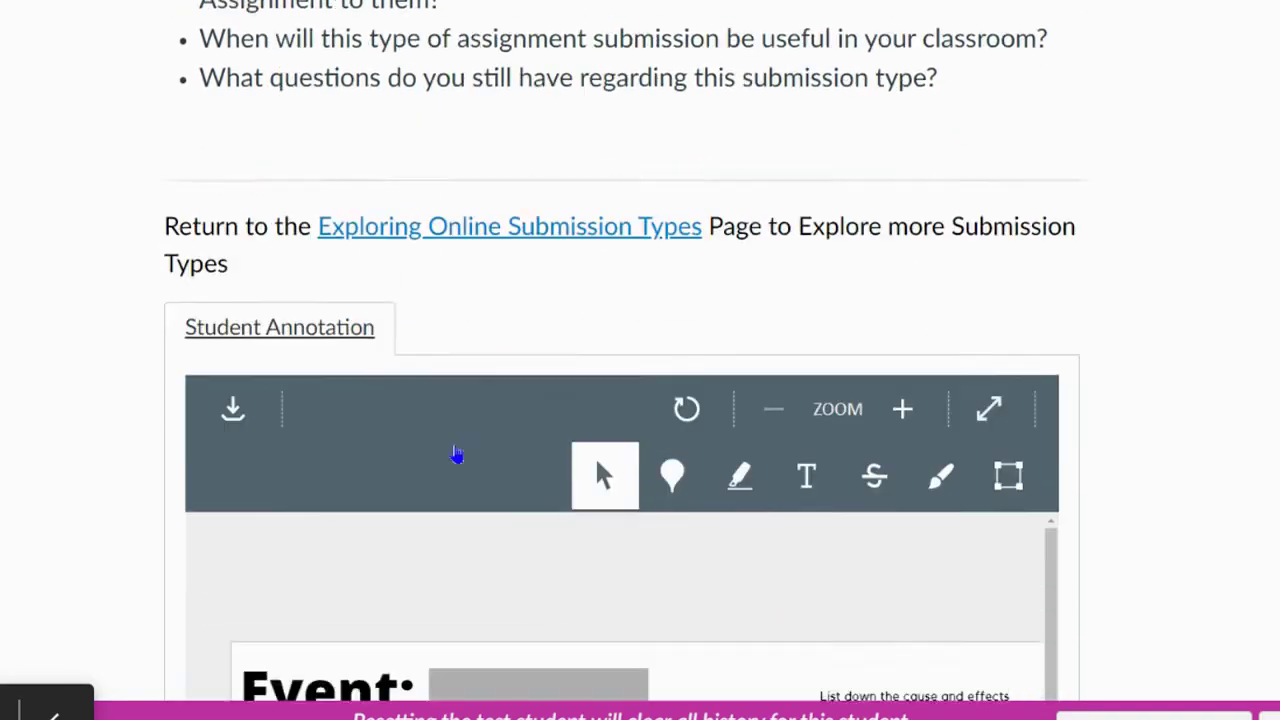
{"action": "scroll", "coordinate": [456, 455], "scroll_direction": "down", "scroll_amount": 3}
{"action": "scroll", "coordinate": [471, 448], "scroll_direction": "down", "scroll_amount": 2}
{"action": "scroll", "coordinate": [474, 451], "scroll_direction": "up", "scroll_amount": 1}
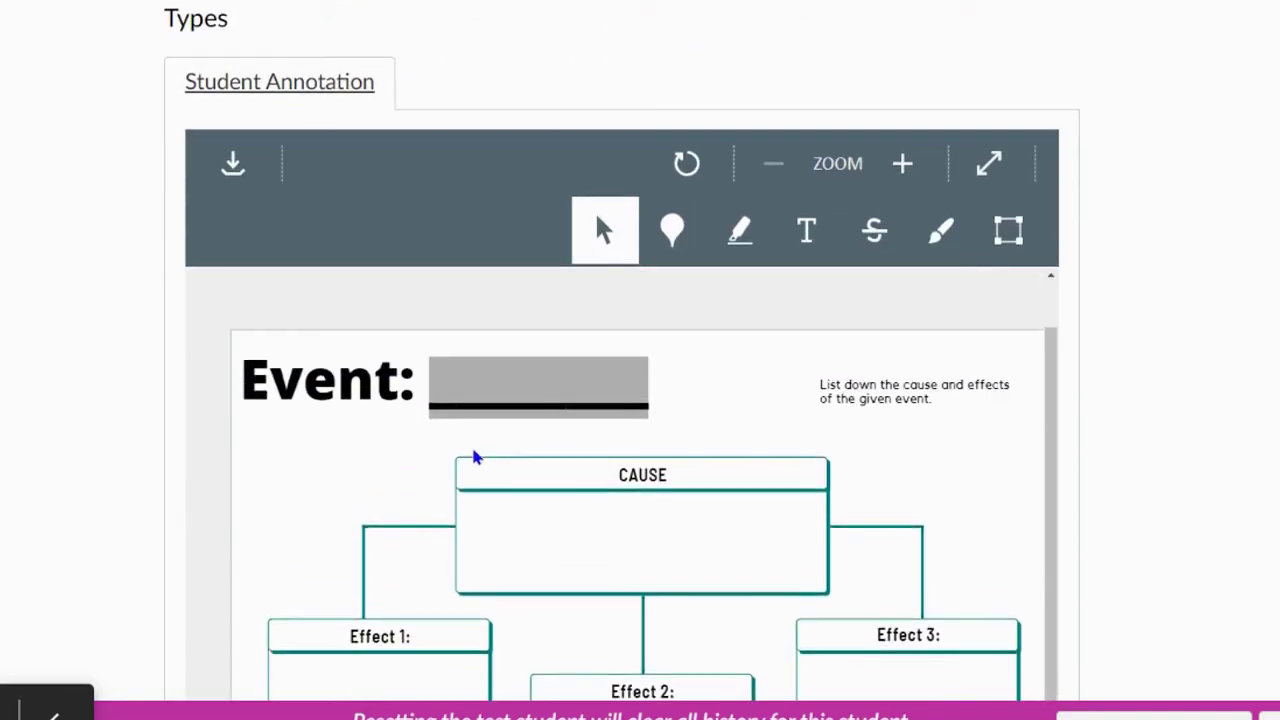
{"action": "scroll", "coordinate": [475, 457], "scroll_direction": "up", "scroll_amount": 1}
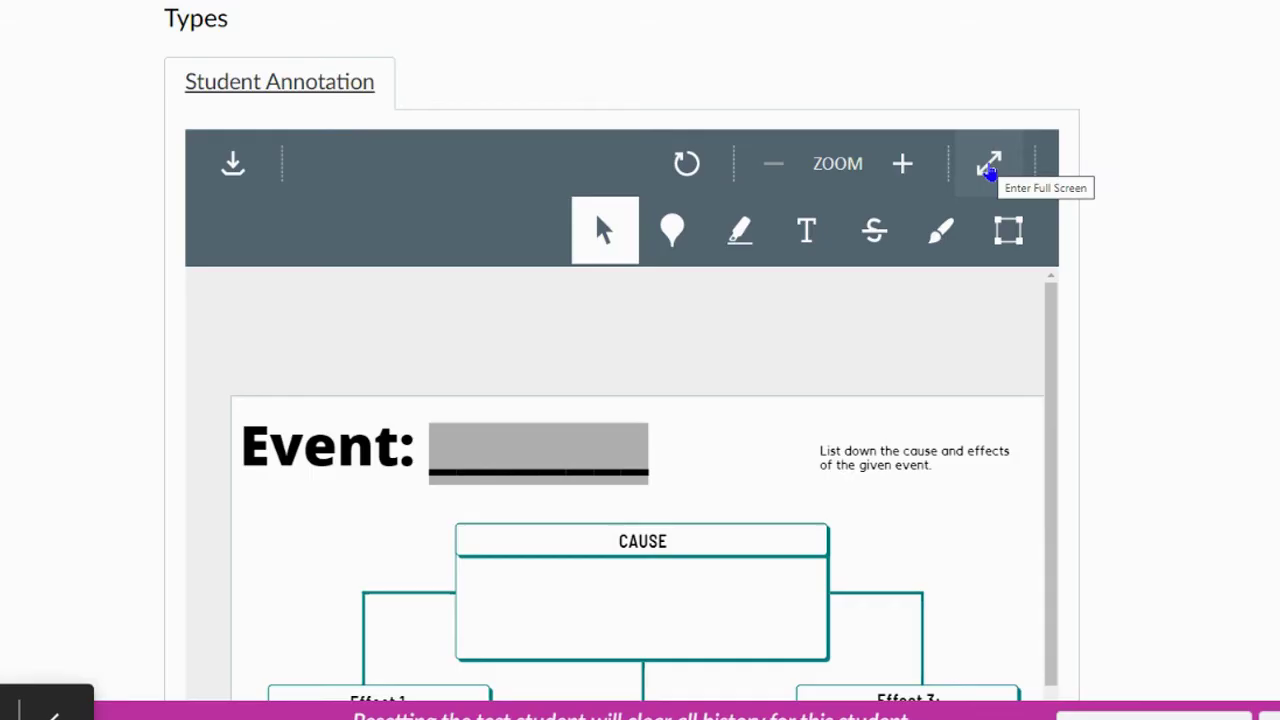
- Show the worksheet full screen, zoomed in, and pin the comment 'Write Comment' beside the instructions
{"action": "left_click", "coordinate": [988, 166]}
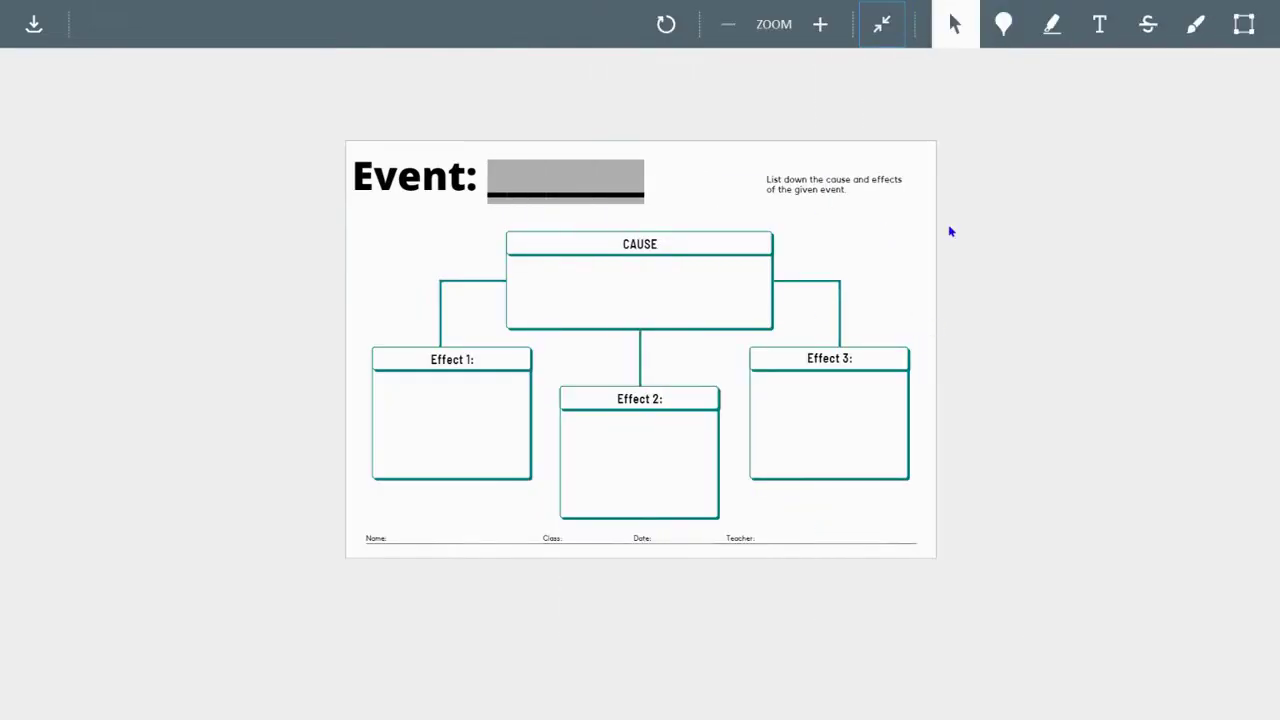
{"action": "left_click", "coordinate": [822, 27]}
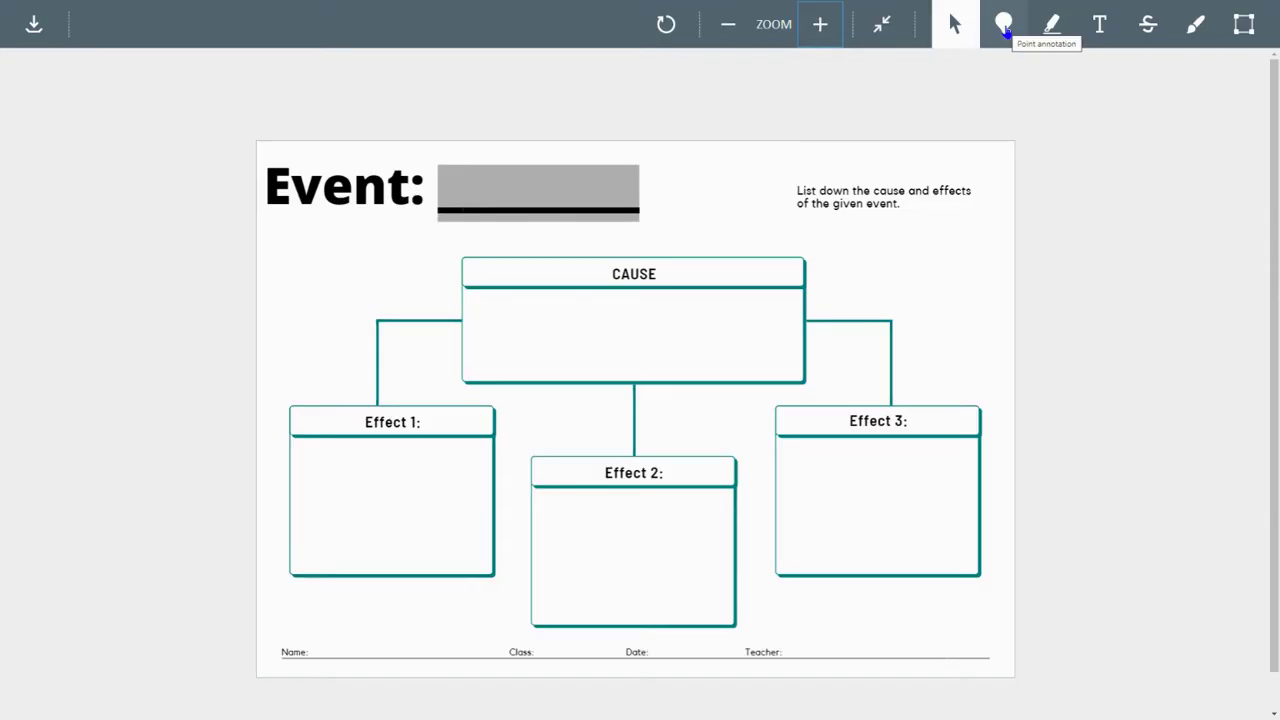
{"action": "left_click", "coordinate": [1003, 27]}
{"action": "left_click", "coordinate": [627, 175]}
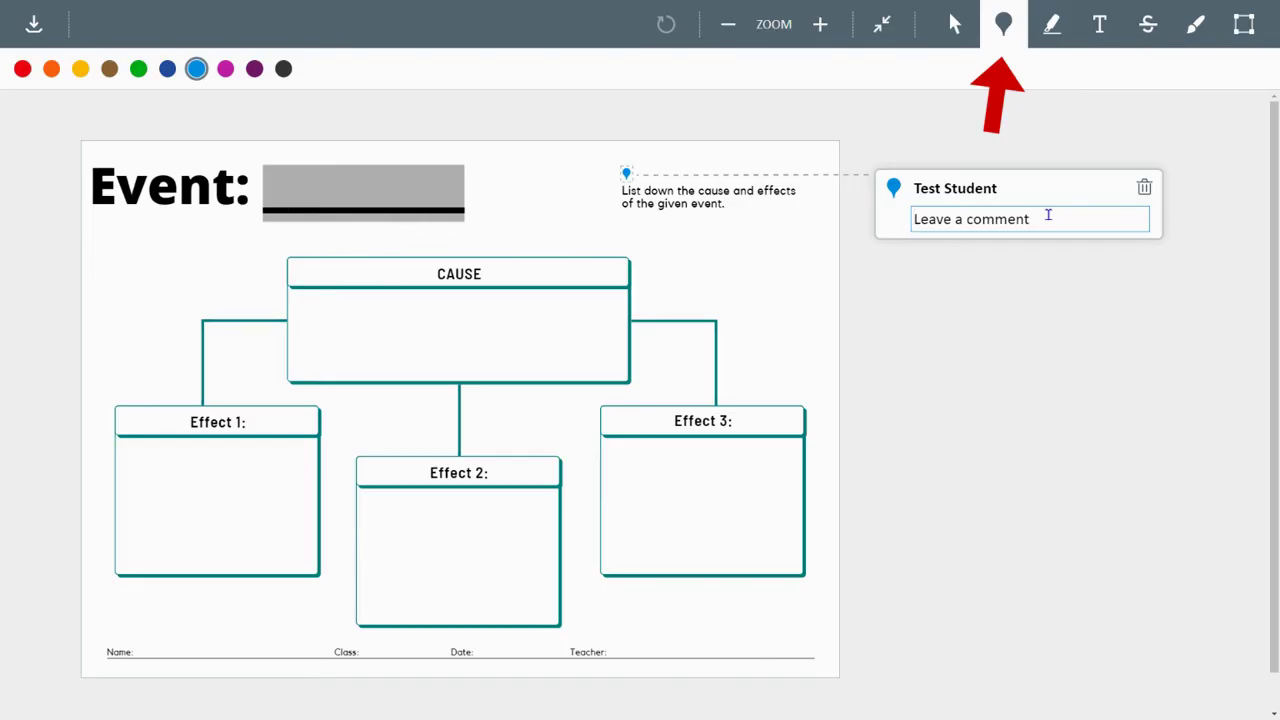
{"action": "type", "text": "Write Commne"}
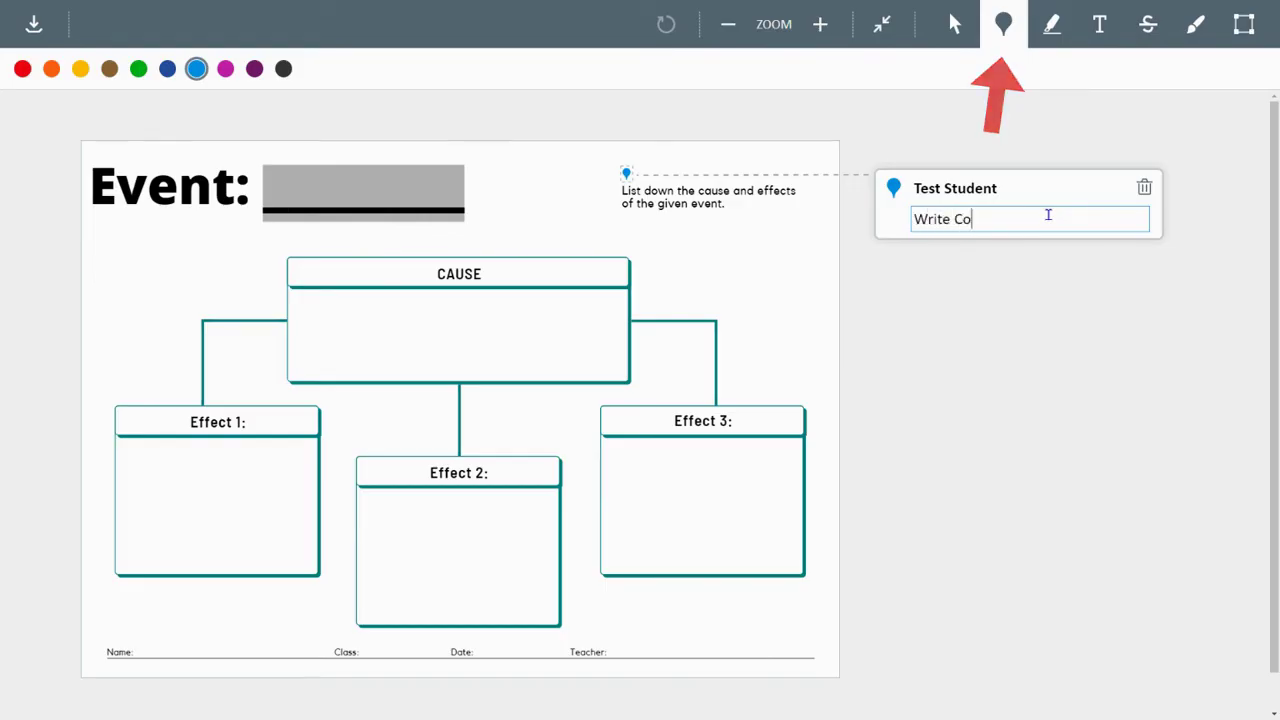
{"action": "key", "text": "BackSpace"}
{"action": "key", "text": "BackSpace"}
{"action": "type", "text": "ent"}
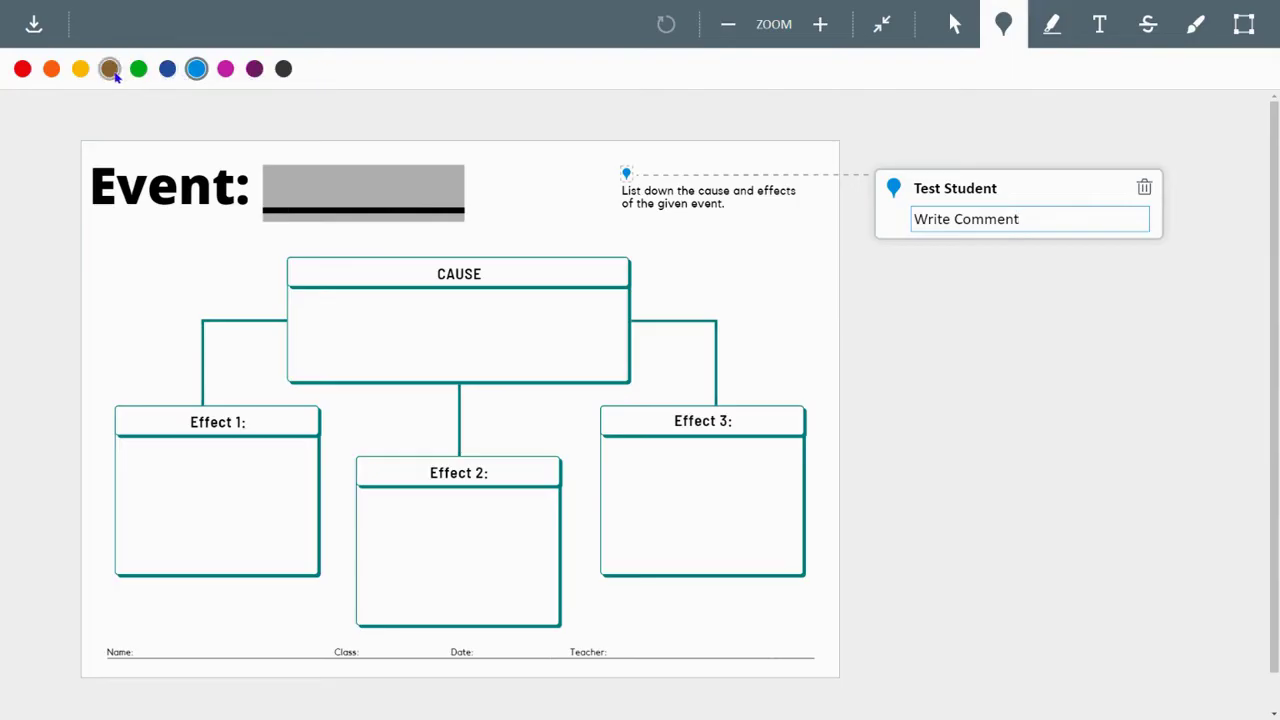
- Highlight 'Event:' in yellow and add medium-size text 'add cause of the event' inside the CAUSE box
{"action": "left_click", "coordinate": [1058, 30]}
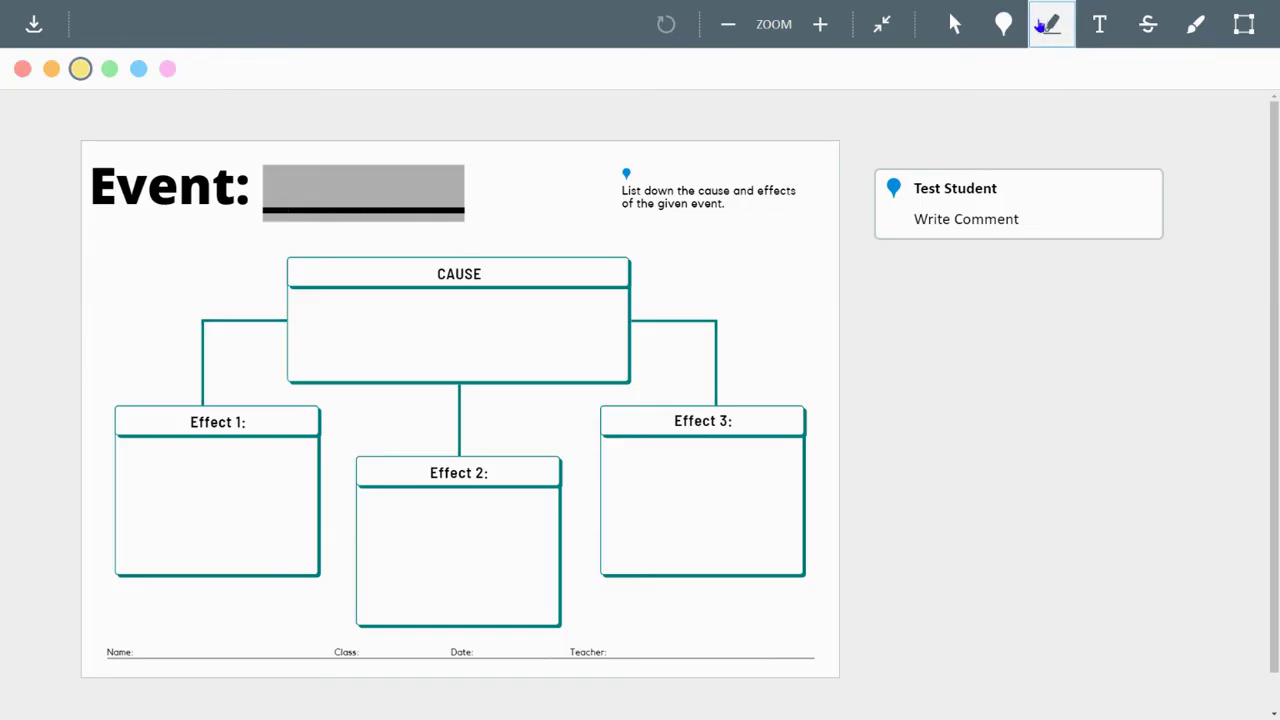
{"action": "left_click_drag", "start_coordinate": [97, 192], "coordinate": [246, 196]}
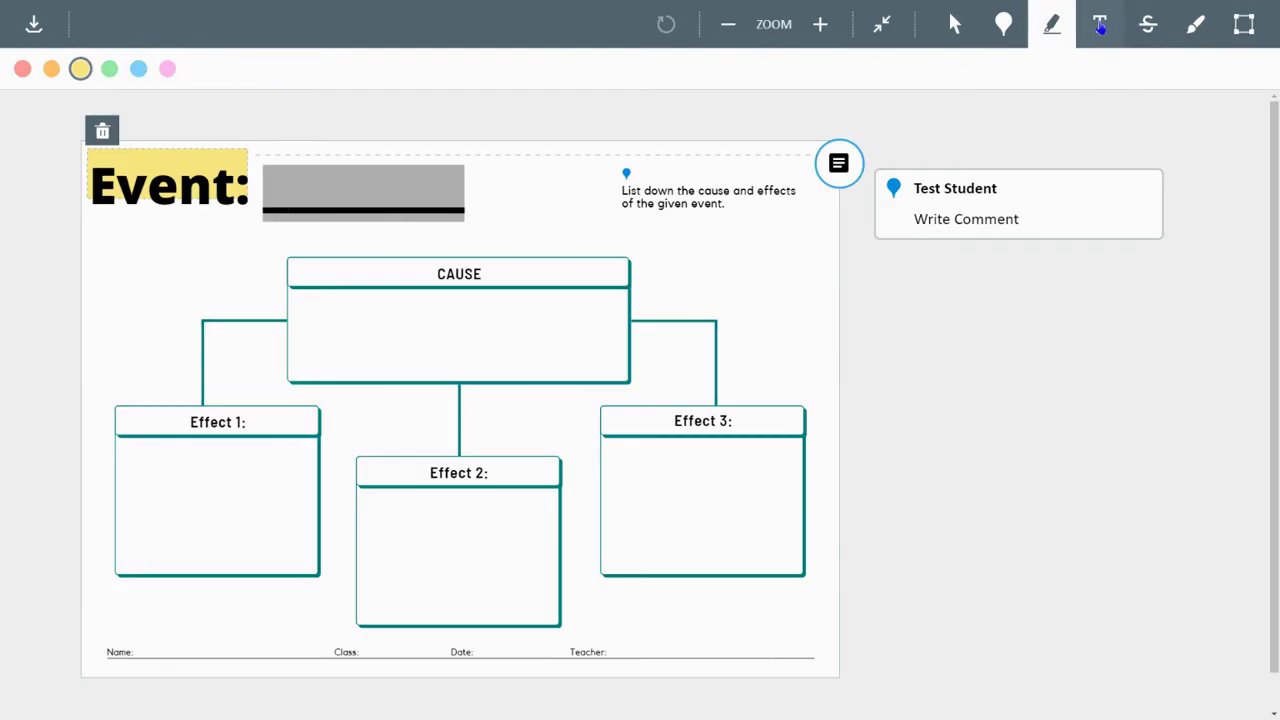
{"action": "left_click", "coordinate": [1100, 26]}
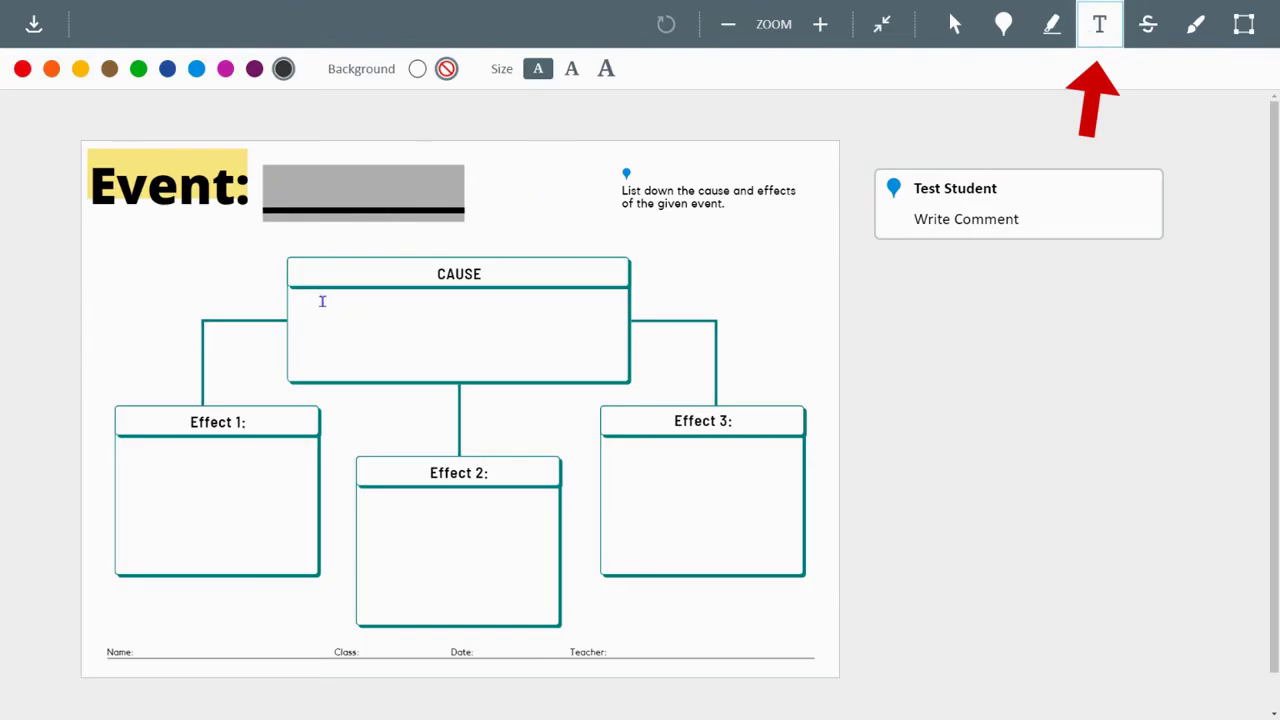
{"action": "left_click", "coordinate": [396, 328]}
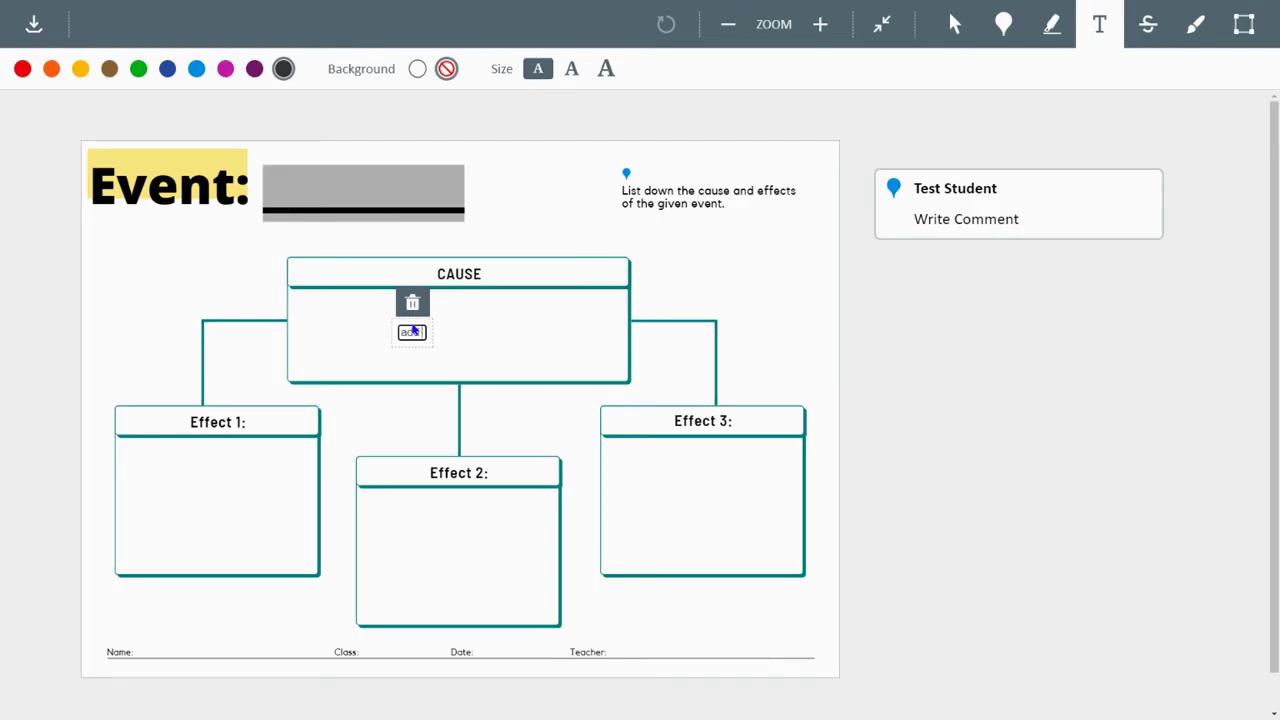
{"action": "type", "text": "cause of the even"}
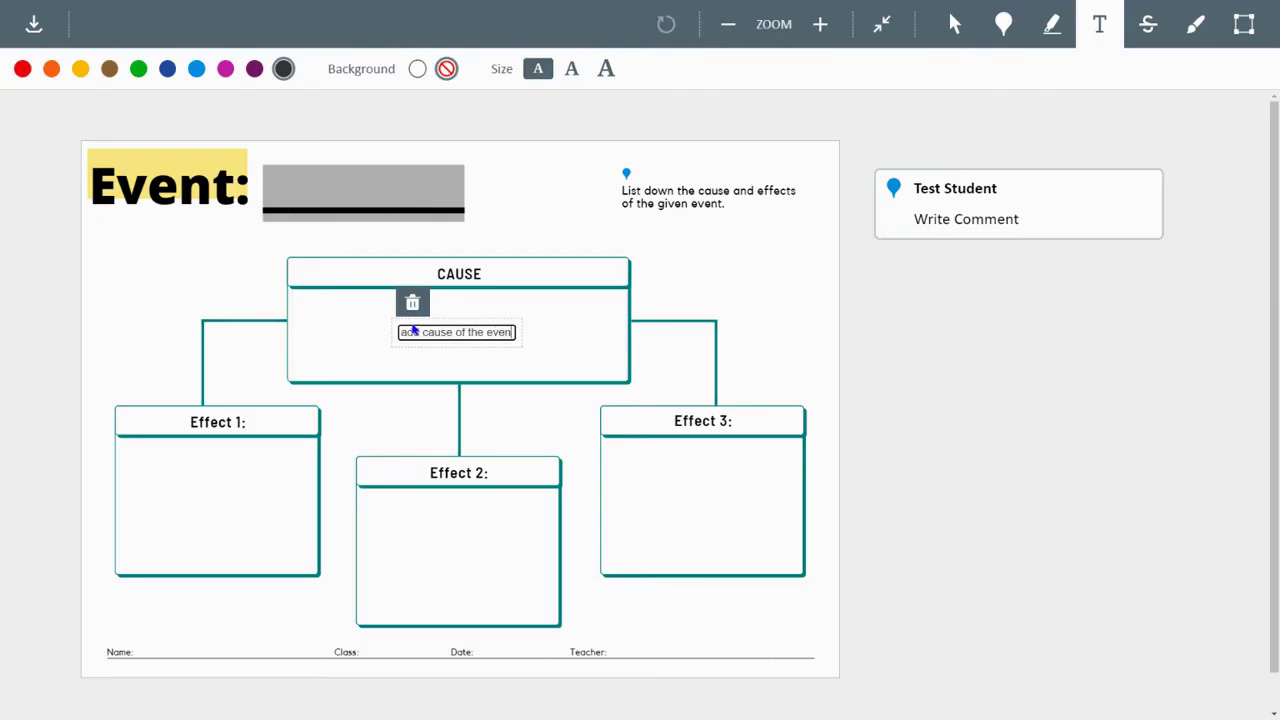
{"action": "type", "text": "t"}
{"action": "key", "text": "BackSpace"}
{"action": "type", "text": "t"}
{"action": "left_click", "coordinate": [573, 68]}
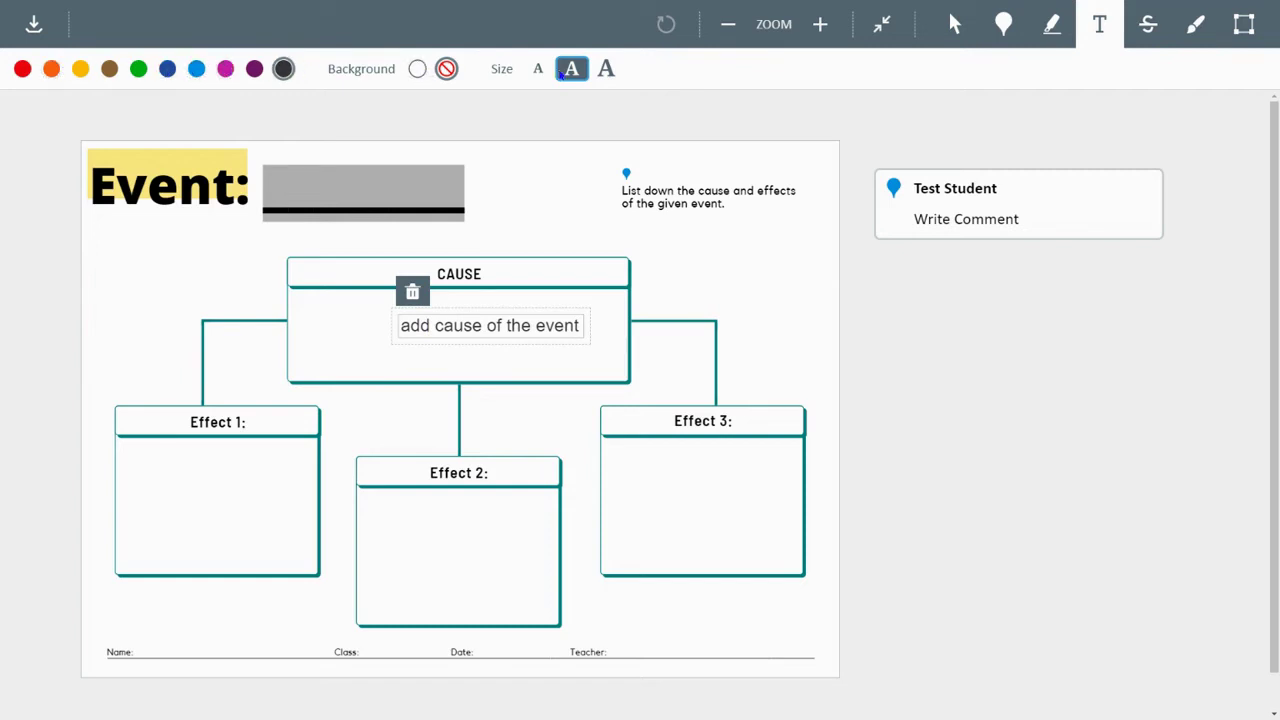
- Strike through the word CAUSE in red
{"action": "left_click", "coordinate": [1101, 30]}
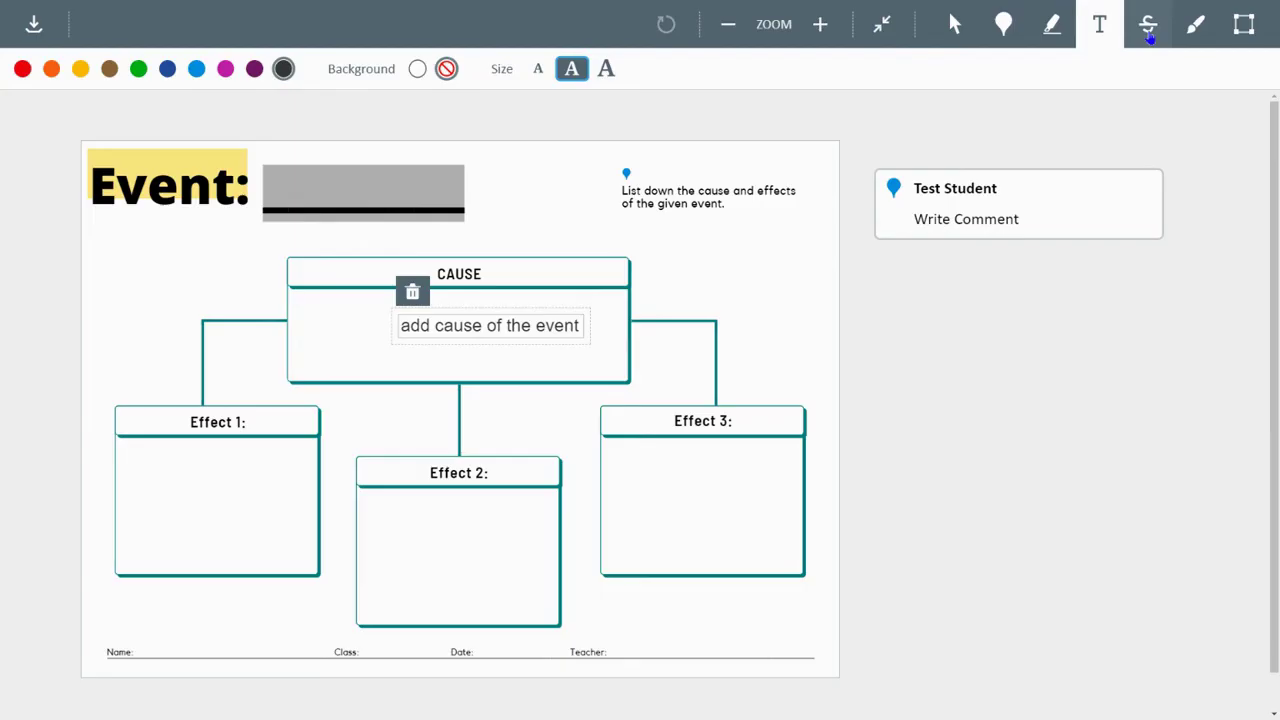
{"action": "left_click", "coordinate": [1149, 34]}
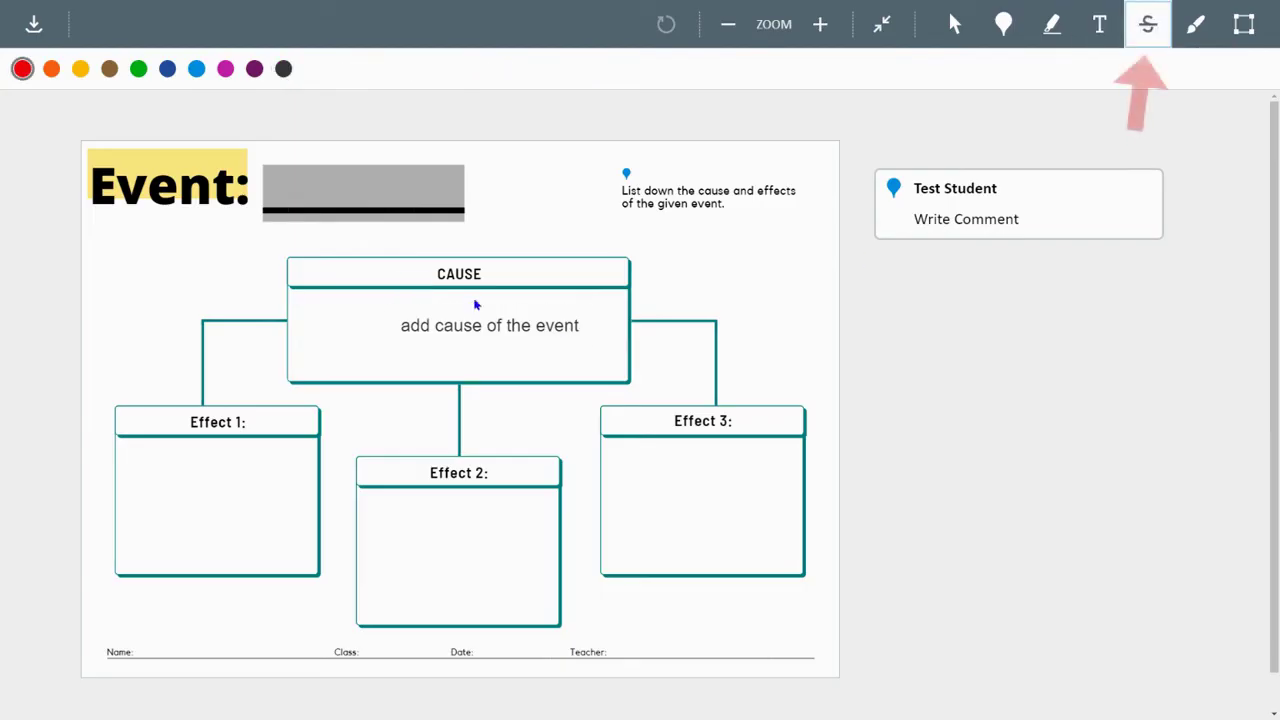
{"action": "left_click_drag", "start_coordinate": [412, 277], "coordinate": [538, 277]}
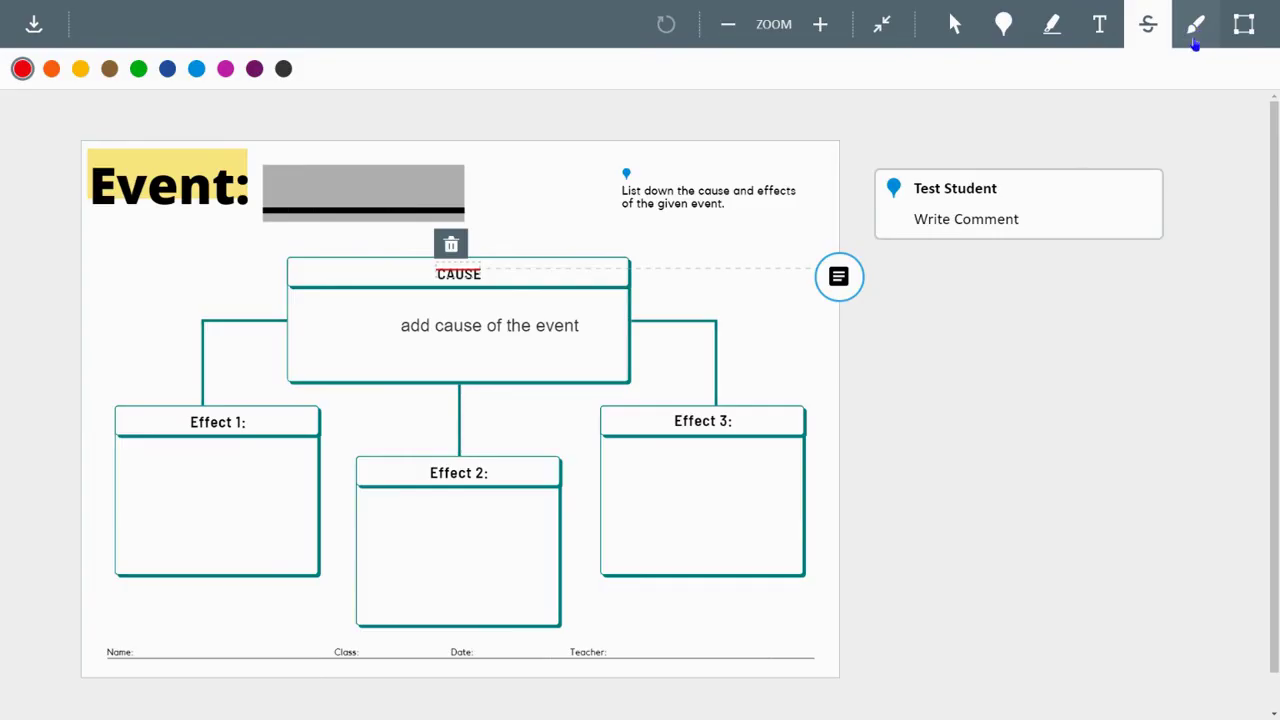
- Draw blue freehand loops around the CAUSE box and the Event: heading
{"action": "left_click", "coordinate": [1196, 31]}
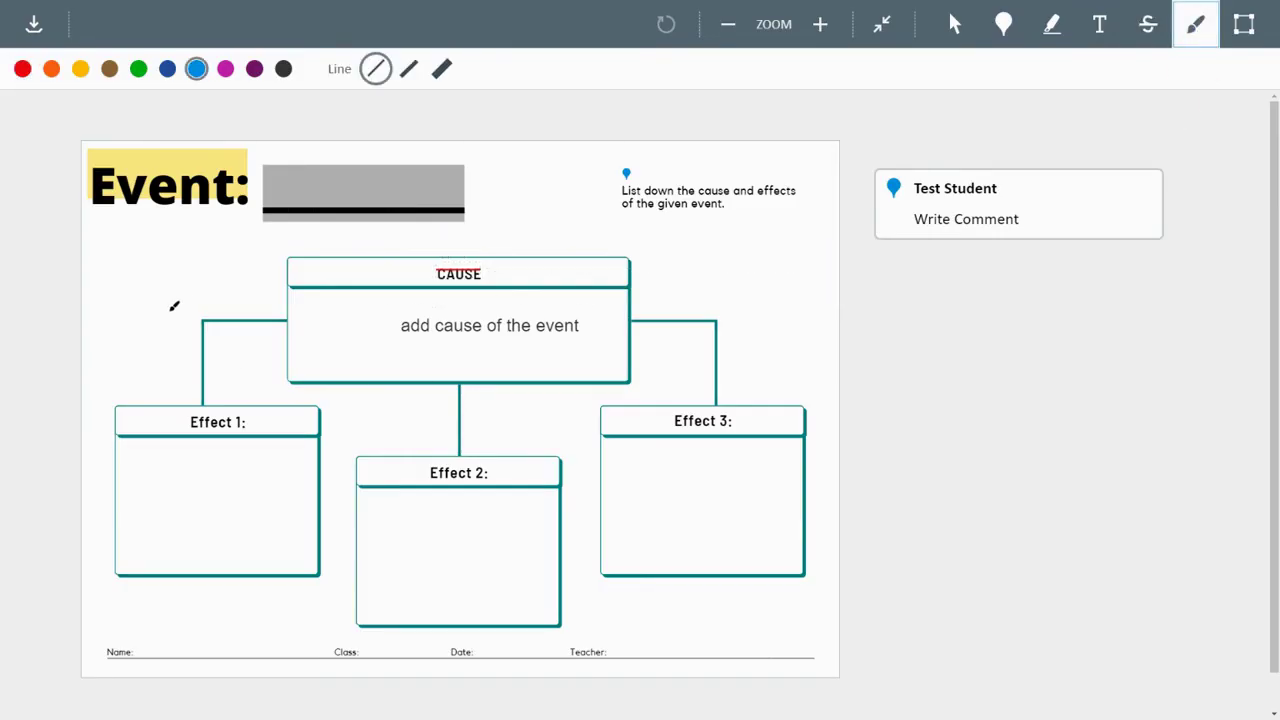
{"action": "mouse_move", "coordinate": [151, 310]}
{"action": "left_mouse_down"}
{"action": "mouse_move", "coordinate": [586, 332]}
{"action": "mouse_move", "coordinate": [131, 369]}
{"action": "mouse_move", "coordinate": [224, 400]}
{"action": "mouse_move", "coordinate": [390, 414]}
{"action": "left_mouse_up"}
{"action": "left_click_drag", "start_coordinate": [208, 220], "coordinate": [120, 263]}
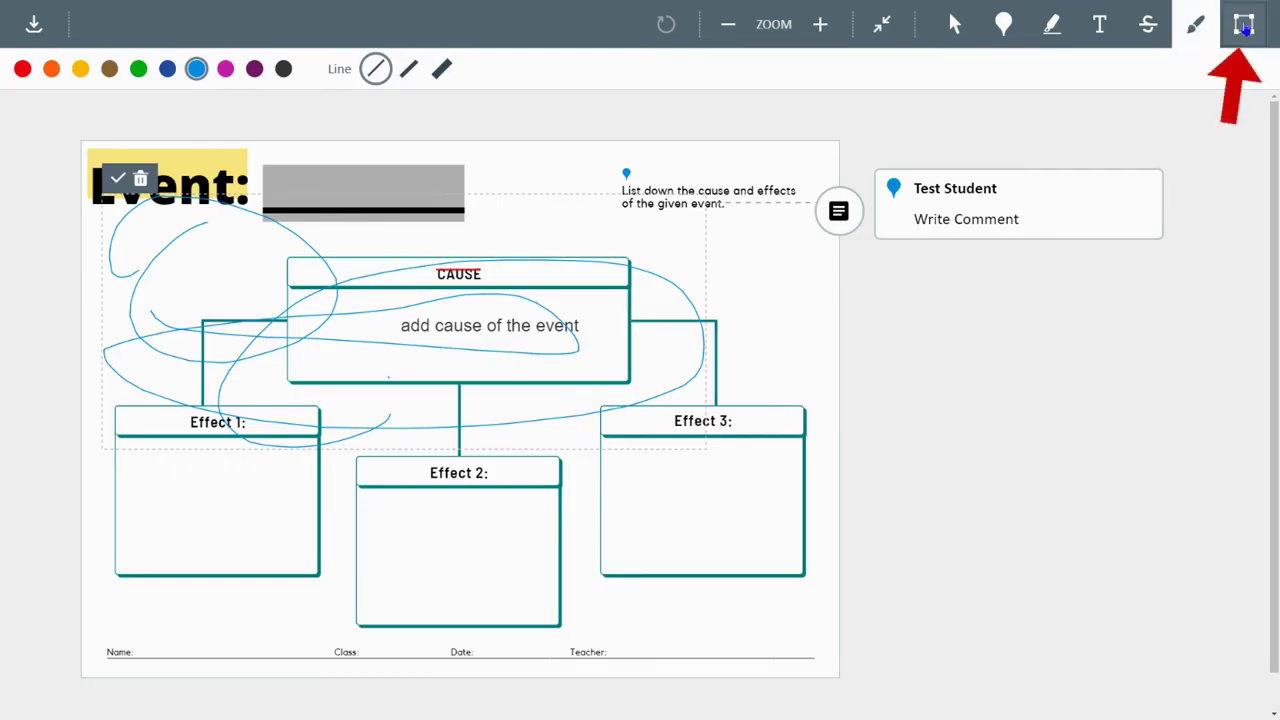
- Frame Effect 1 and Effect 2 with an orange rectangle and comment 'Write Comment' on it
{"action": "left_click", "coordinate": [1243, 25]}
{"action": "left_click_drag", "start_coordinate": [108, 414], "coordinate": [486, 635]}
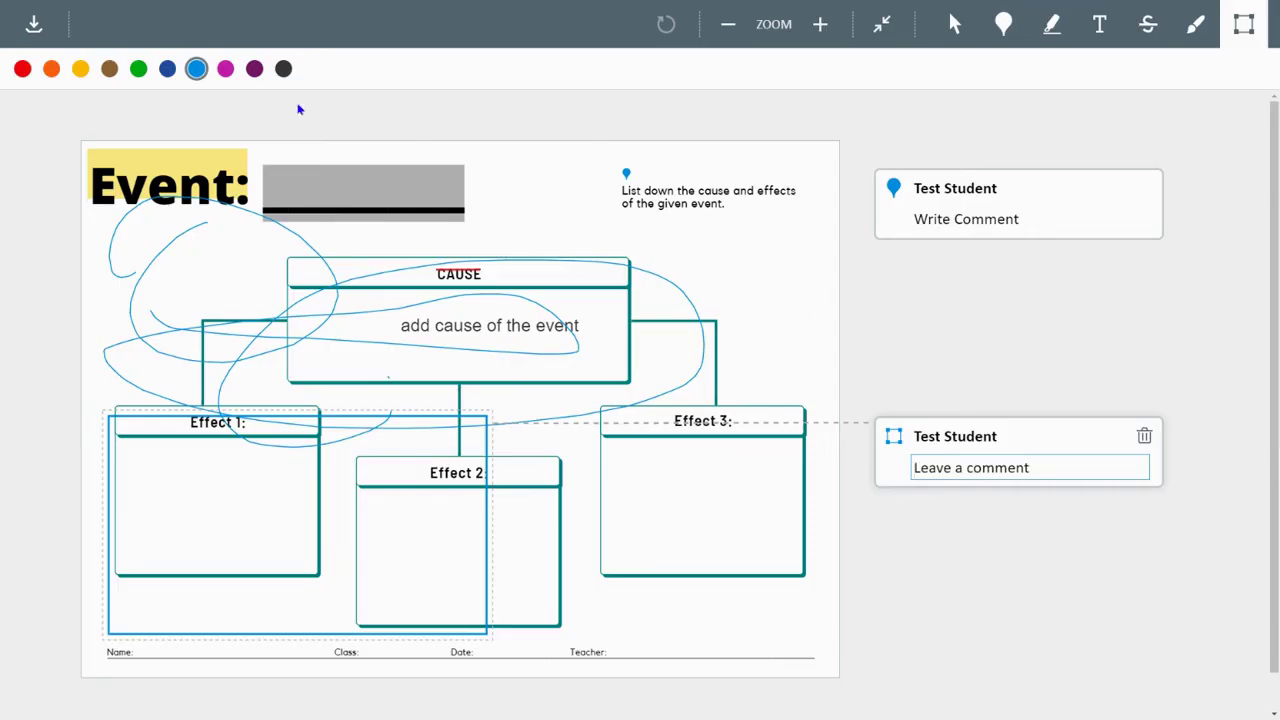
{"action": "left_click", "coordinate": [51, 69]}
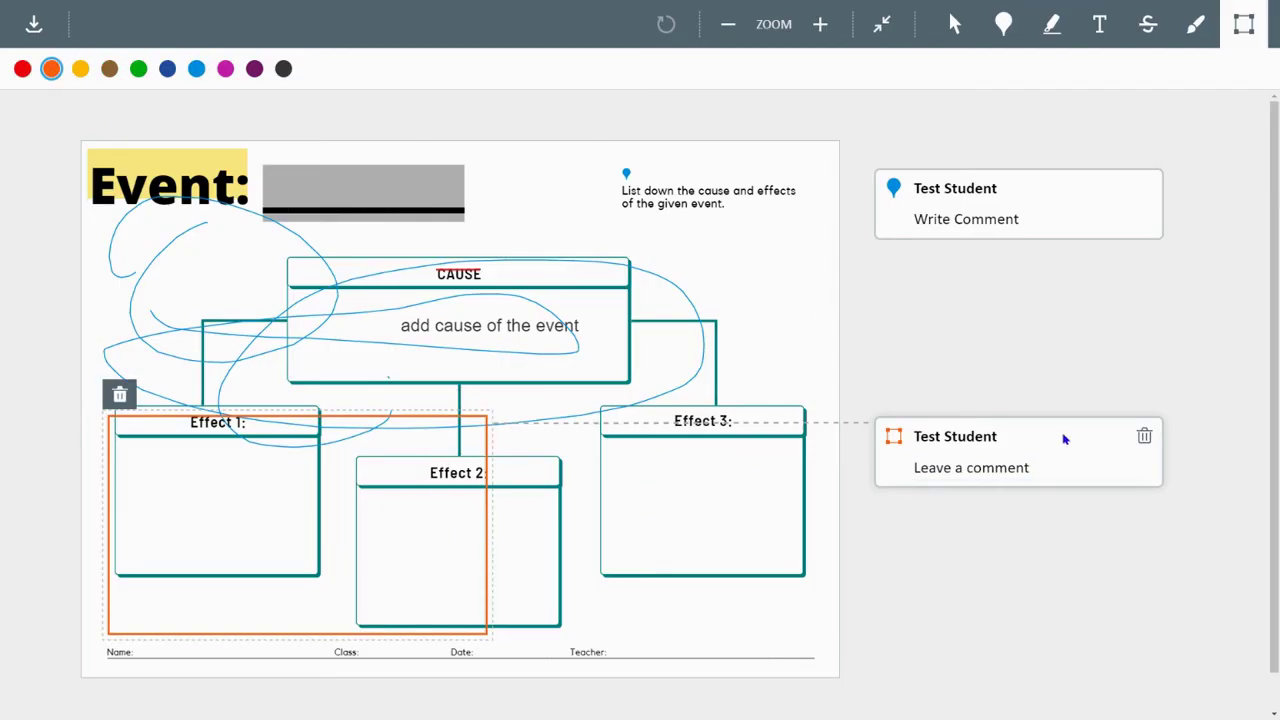
{"action": "left_click", "coordinate": [972, 473]}
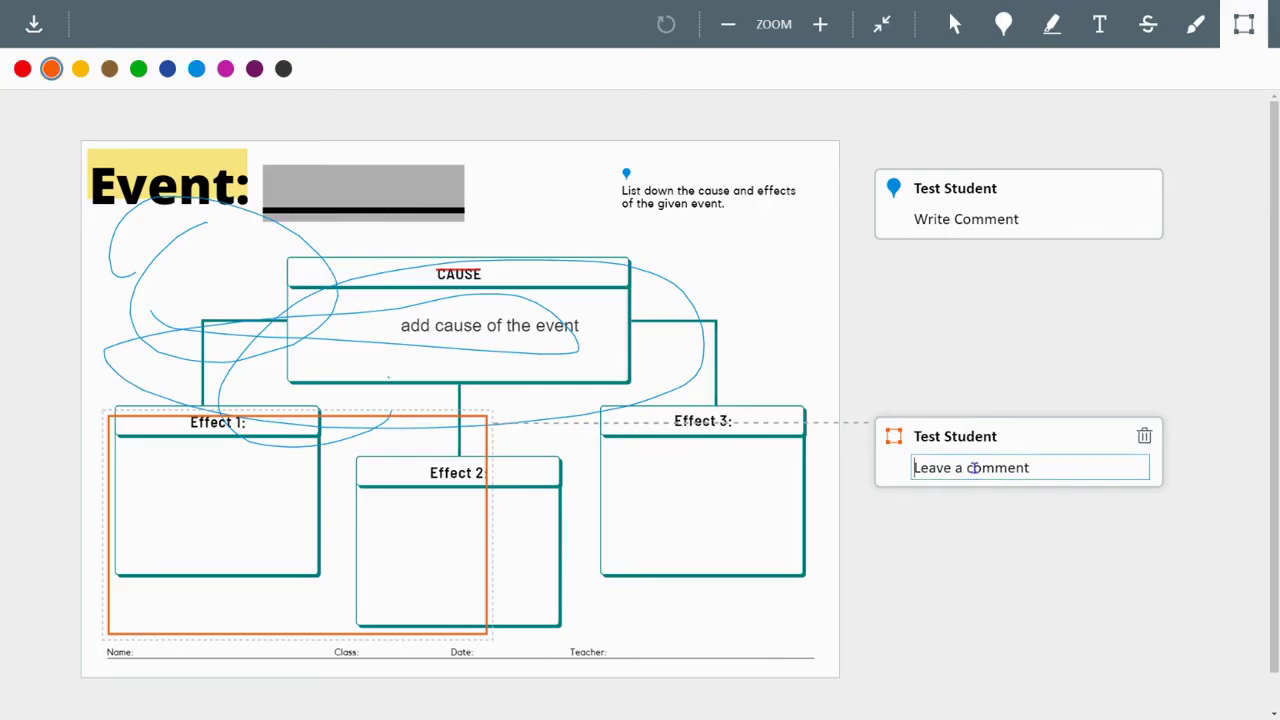
{"action": "type", "text": "Write "}
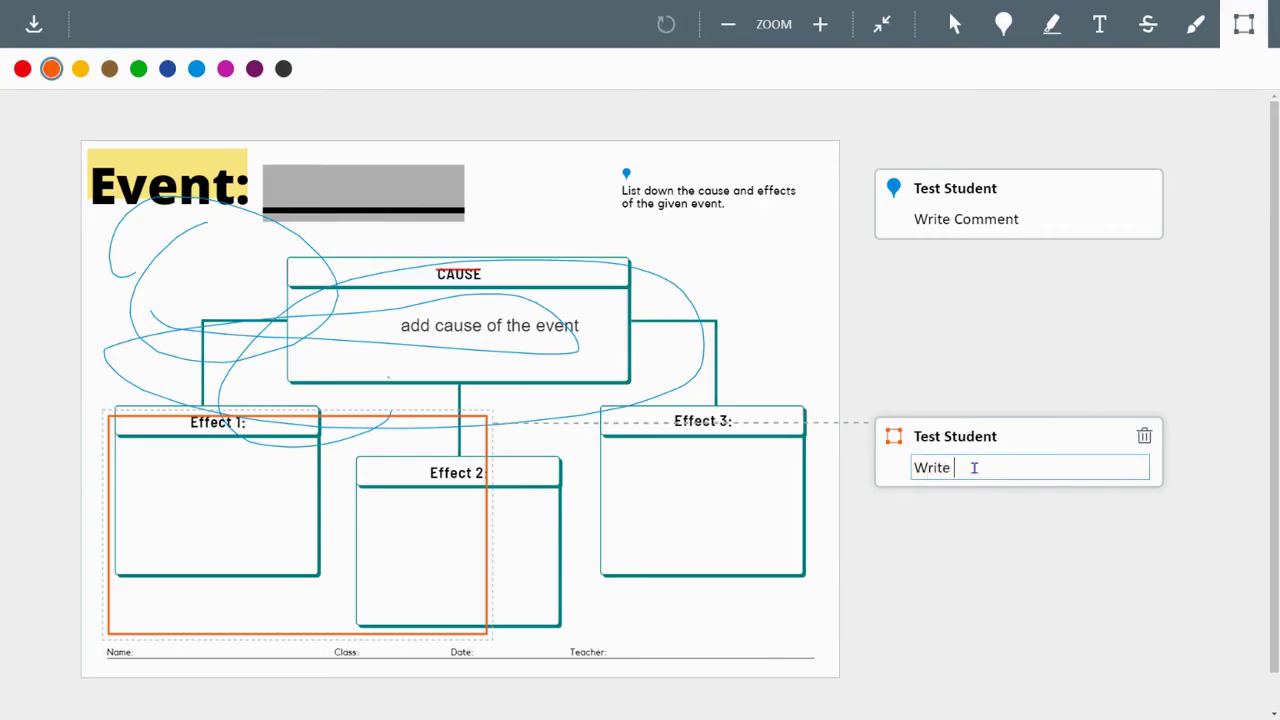
{"action": "type", "text": "Comment"}
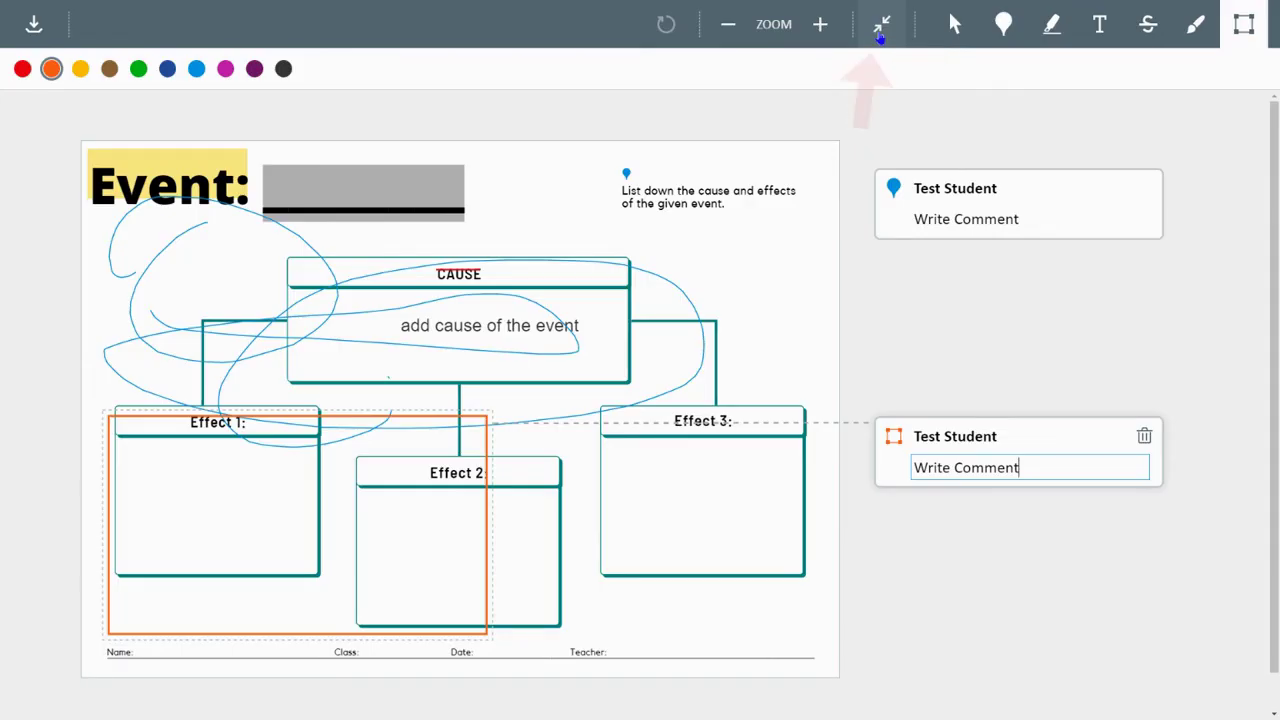
- Leave full-screen view, scroll below the annotation viewer, and submit the annotated worksheet
{"action": "left_click", "coordinate": [880, 38]}
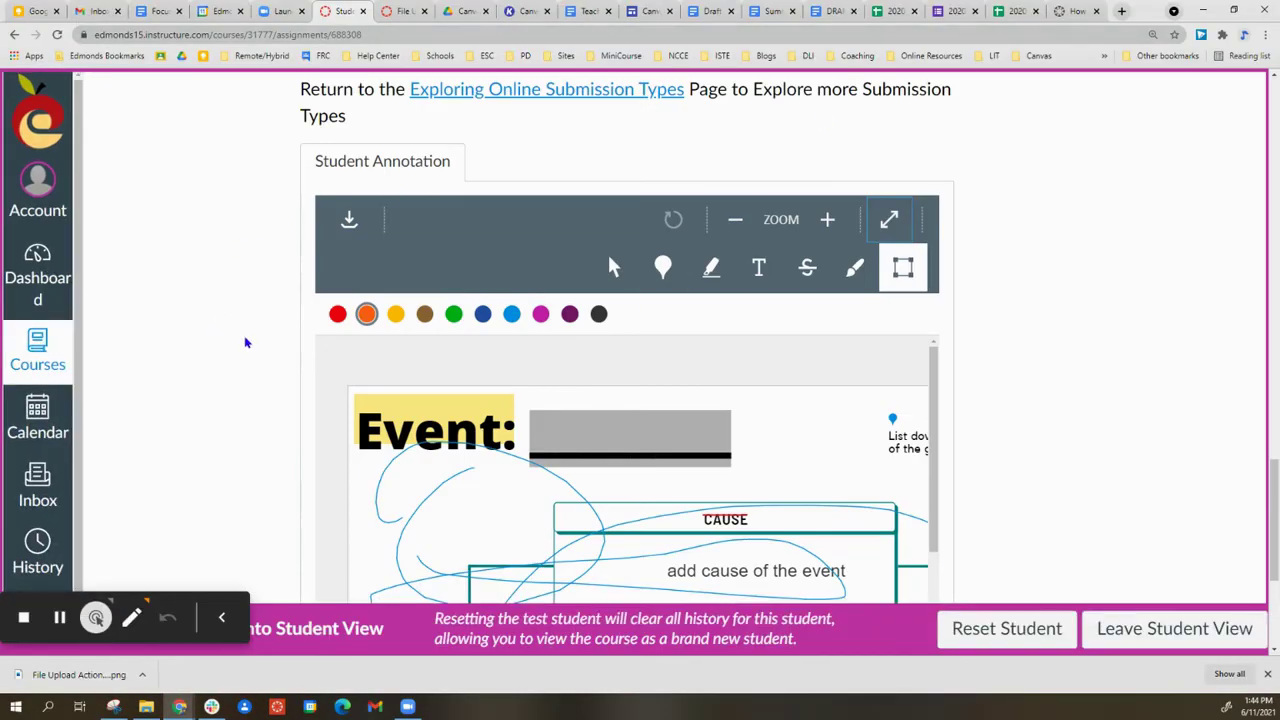
{"action": "scroll", "coordinate": [570, 347], "scroll_direction": "up", "scroll_amount": 2}
{"action": "scroll", "coordinate": [570, 347], "scroll_direction": "up", "scroll_amount": 1}
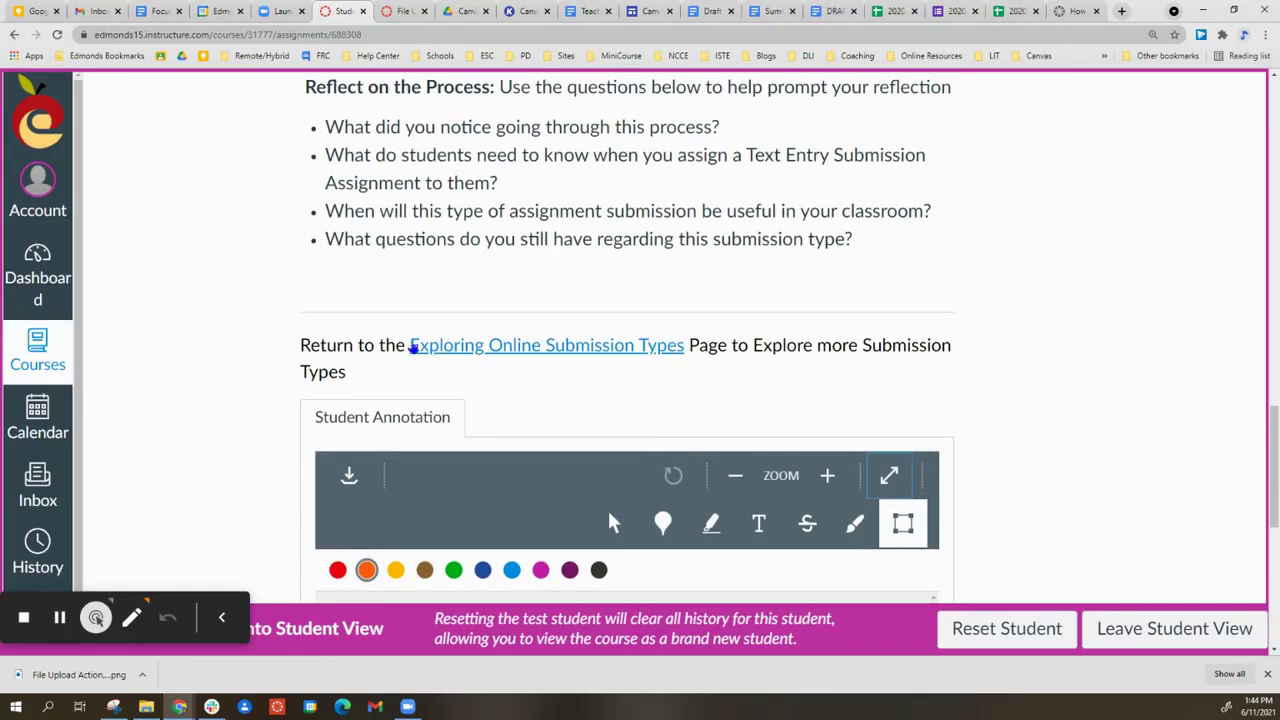
{"action": "scroll", "coordinate": [590, 490], "scroll_direction": "down", "scroll_amount": 2}
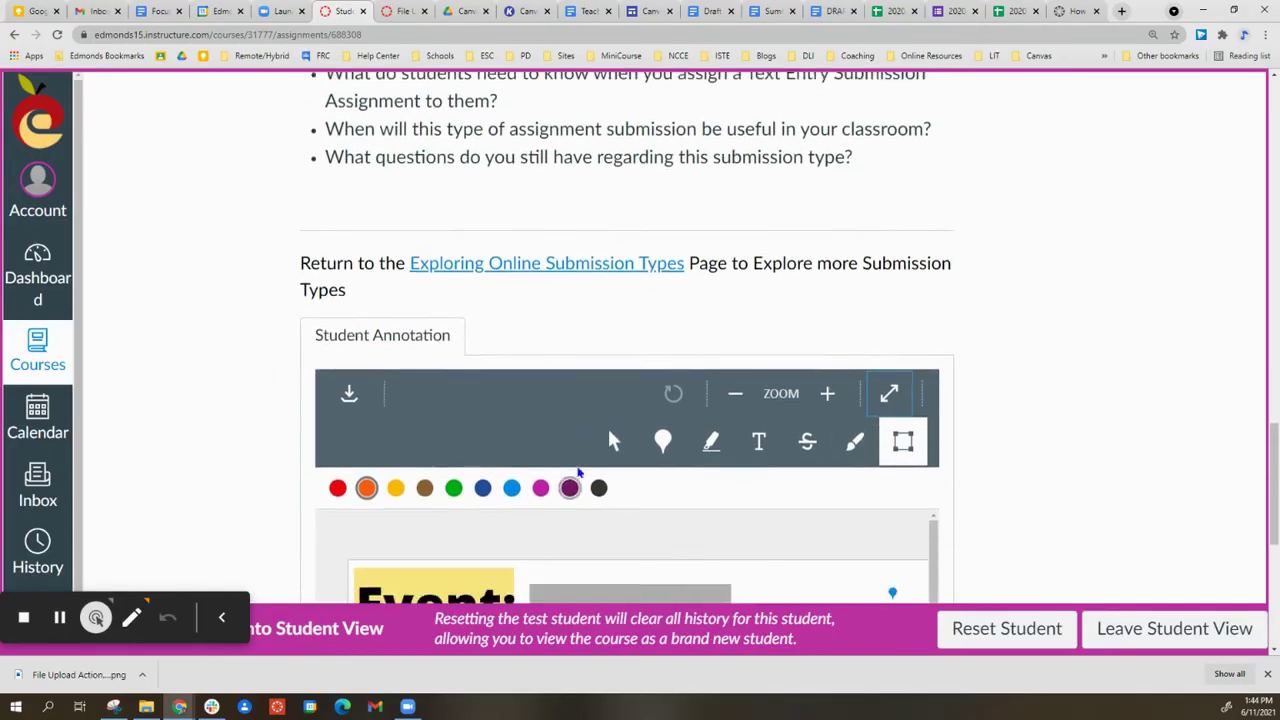
{"action": "scroll", "coordinate": [563, 423], "scroll_direction": "down", "scroll_amount": 2}
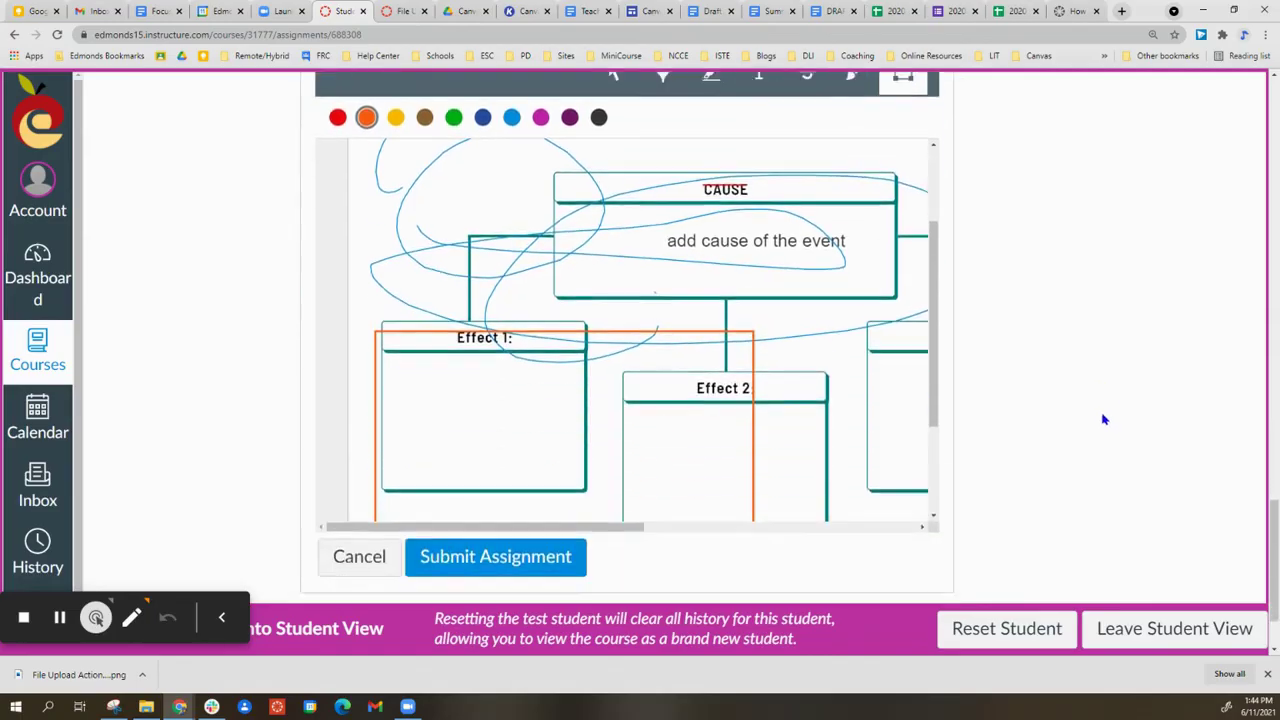
{"action": "scroll", "coordinate": [1104, 420], "scroll_direction": "down", "scroll_amount": 1}
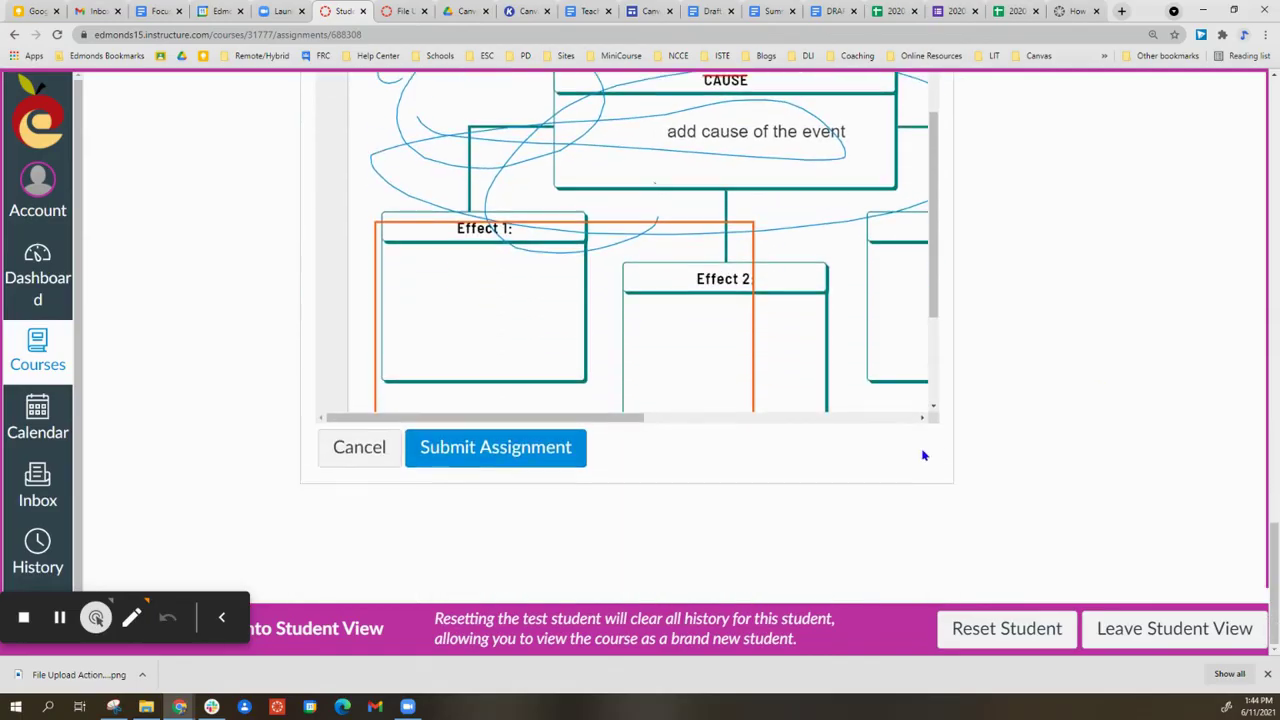
{"action": "left_click", "coordinate": [503, 452]}
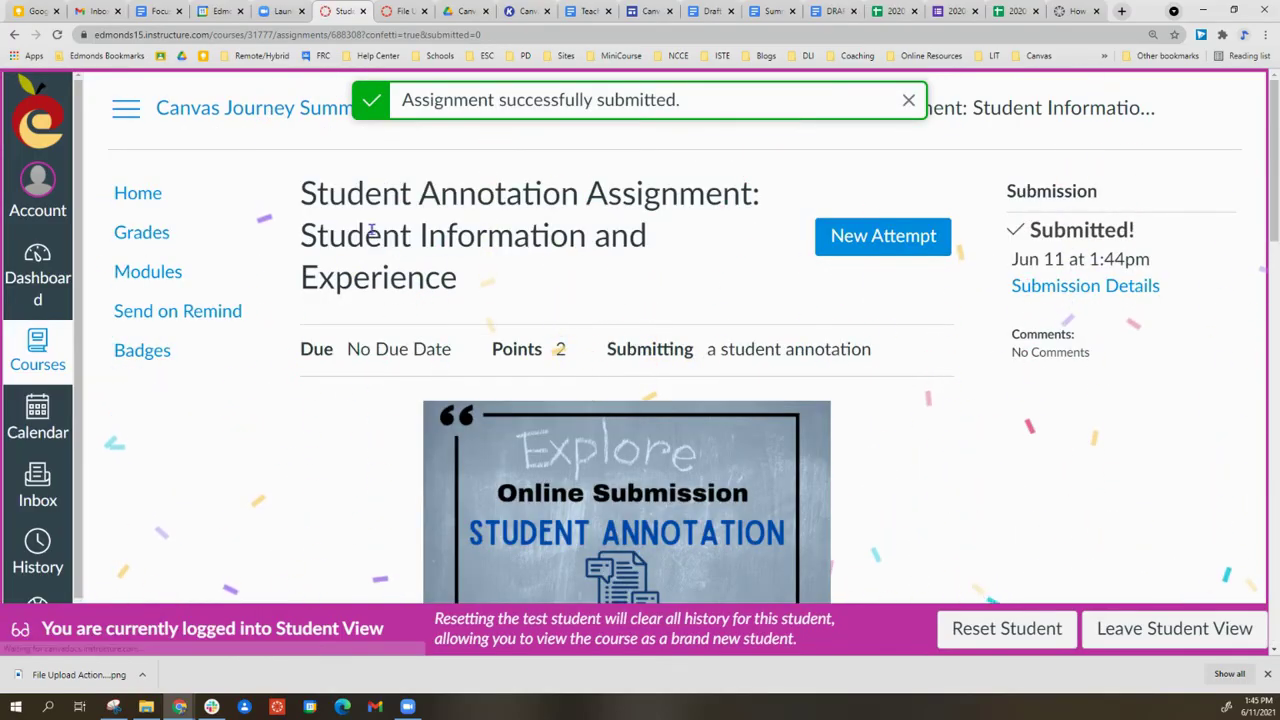
- Begin a new attempt and scroll through the annotation viewer toward the Submit Assignment button
{"action": "scroll", "coordinate": [946, 423], "scroll_direction": "down", "scroll_amount": 2}
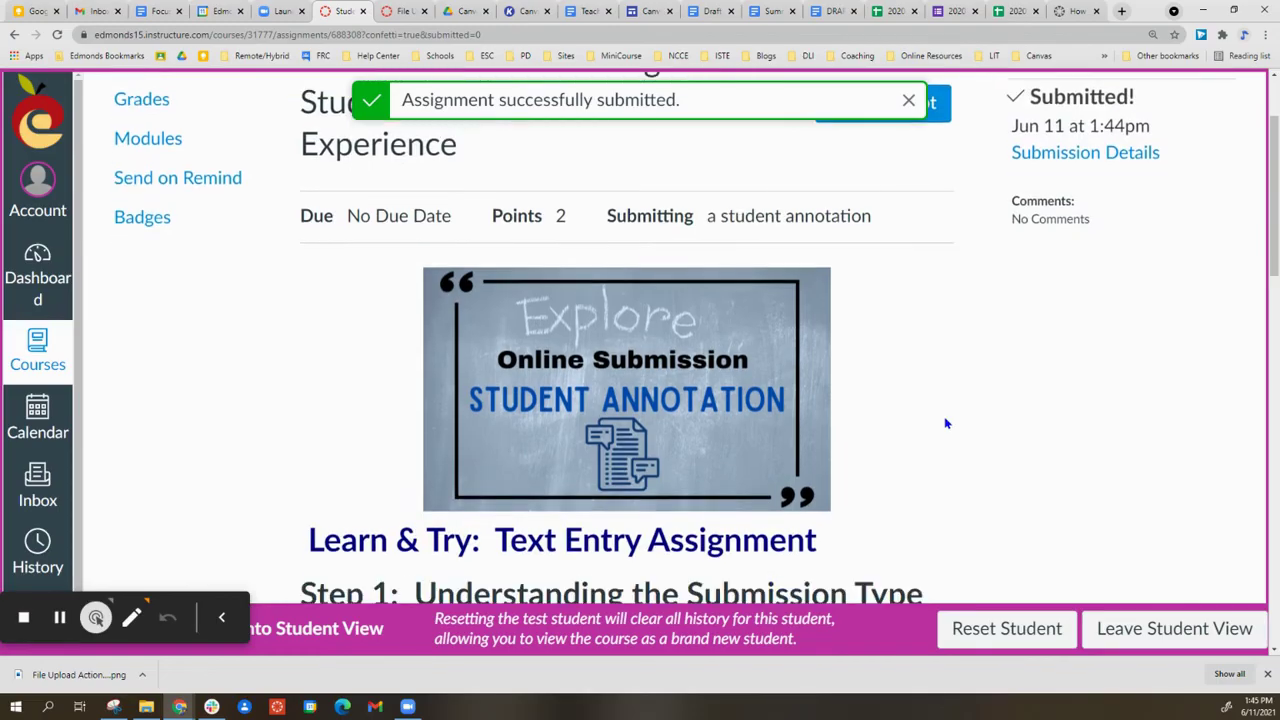
{"action": "scroll", "coordinate": [946, 423], "scroll_direction": "up", "scroll_amount": 2}
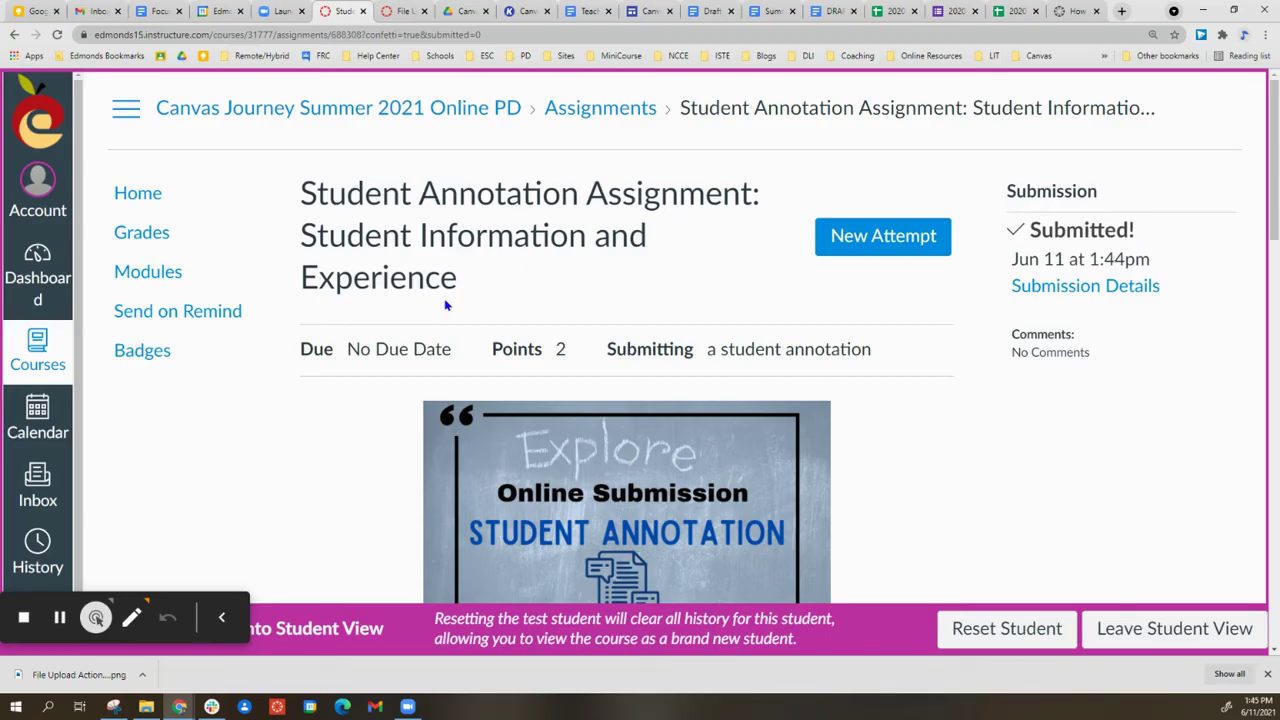
{"action": "left_click", "coordinate": [876, 251]}
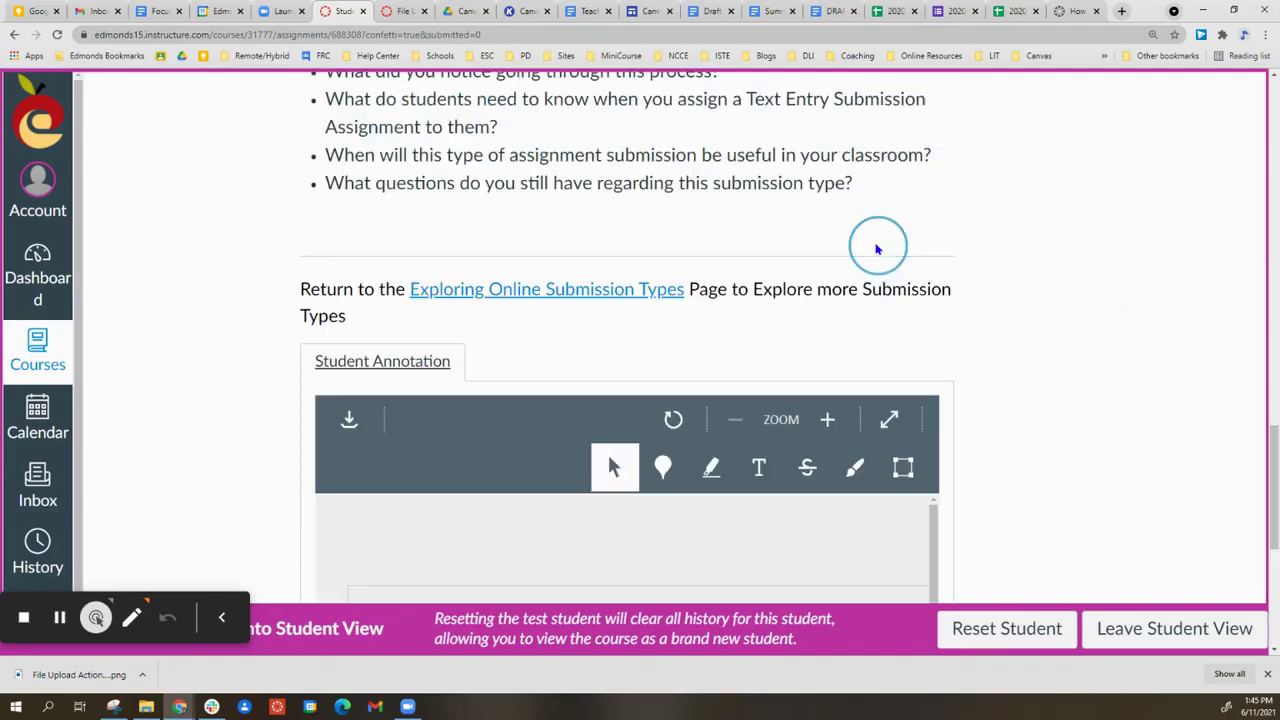
{"action": "scroll", "coordinate": [547, 428], "scroll_direction": "down", "scroll_amount": 3}
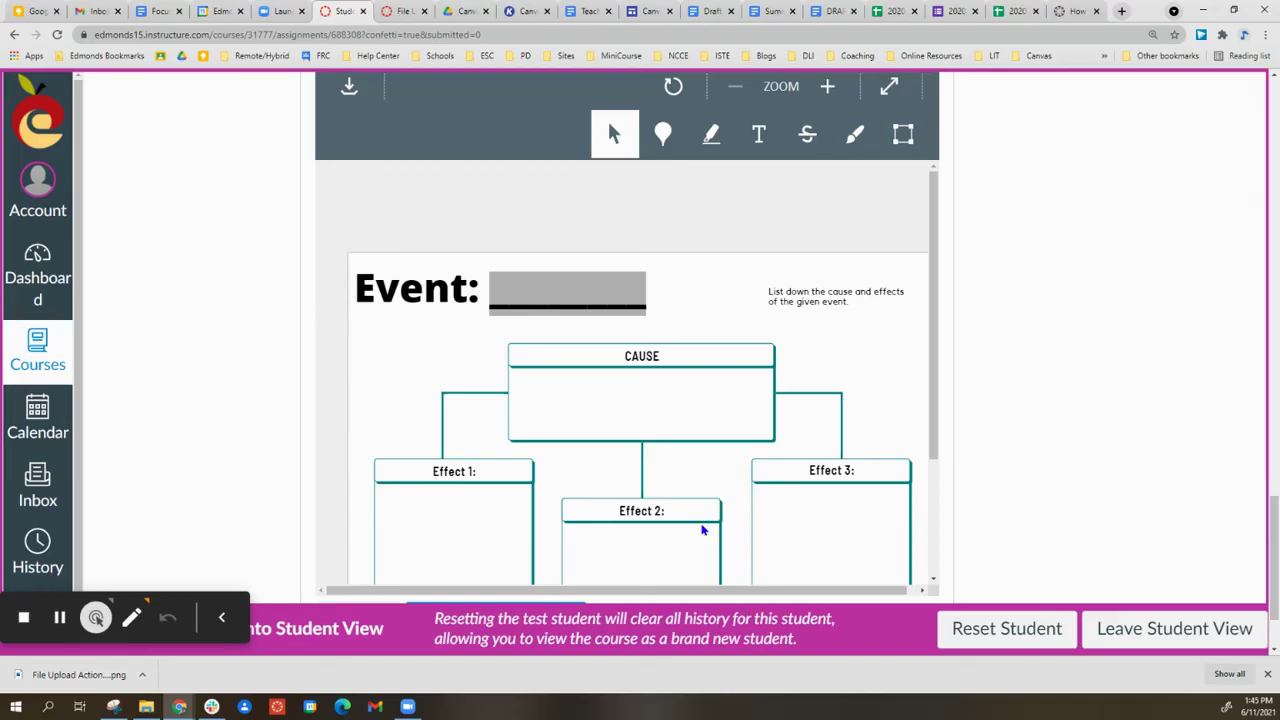
{"action": "scroll", "coordinate": [702, 530], "scroll_direction": "up", "scroll_amount": 2}
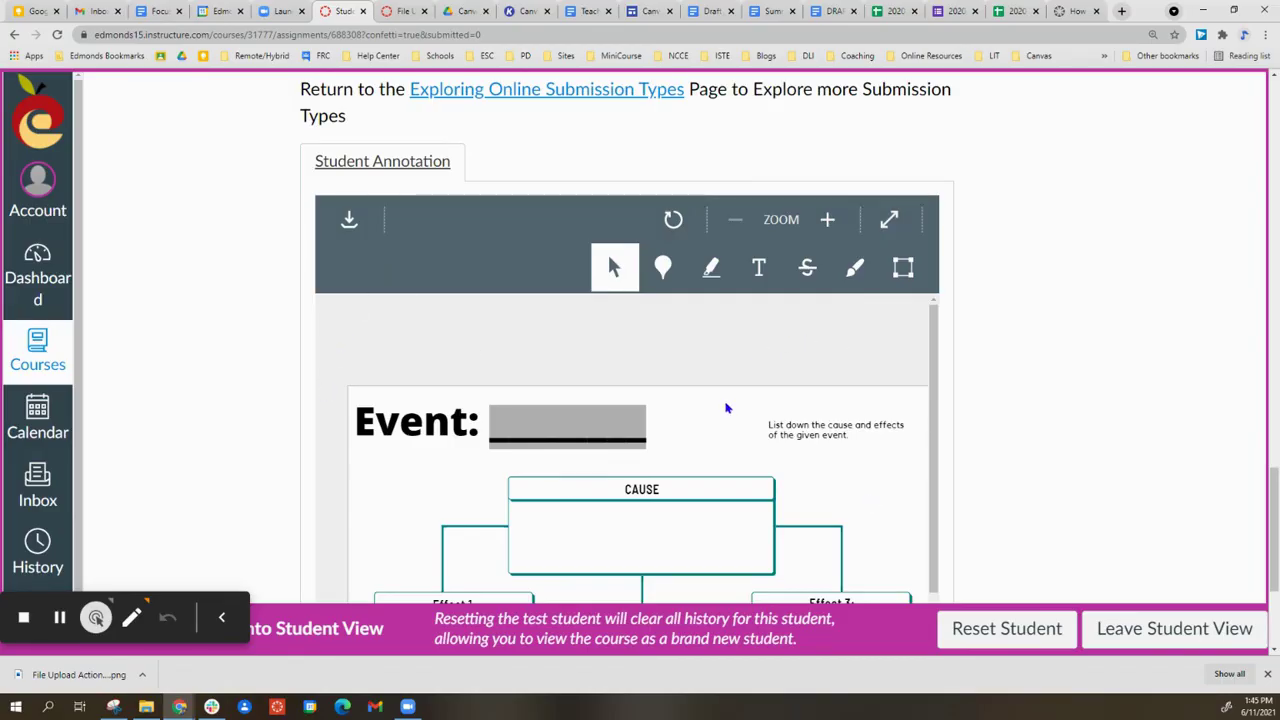
{"action": "scroll", "coordinate": [726, 408], "scroll_direction": "down", "scroll_amount": 2}
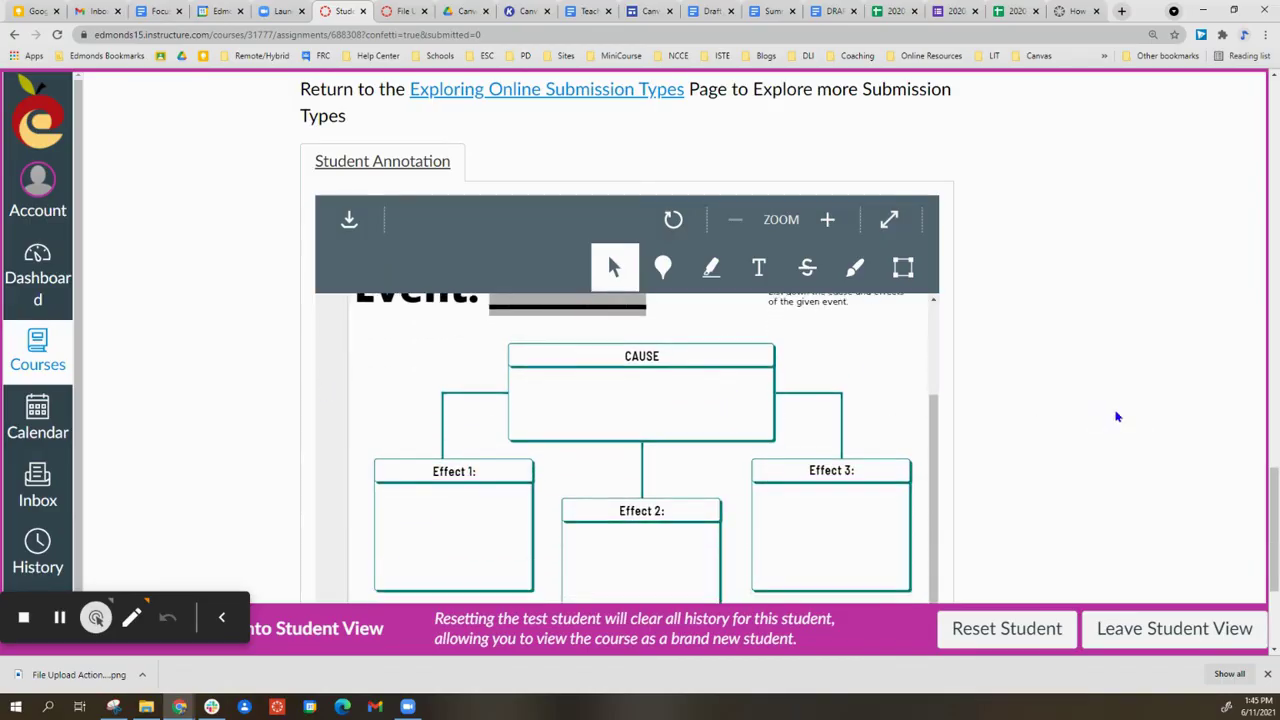
{"action": "scroll", "coordinate": [996, 422], "scroll_direction": "down", "scroll_amount": 3}
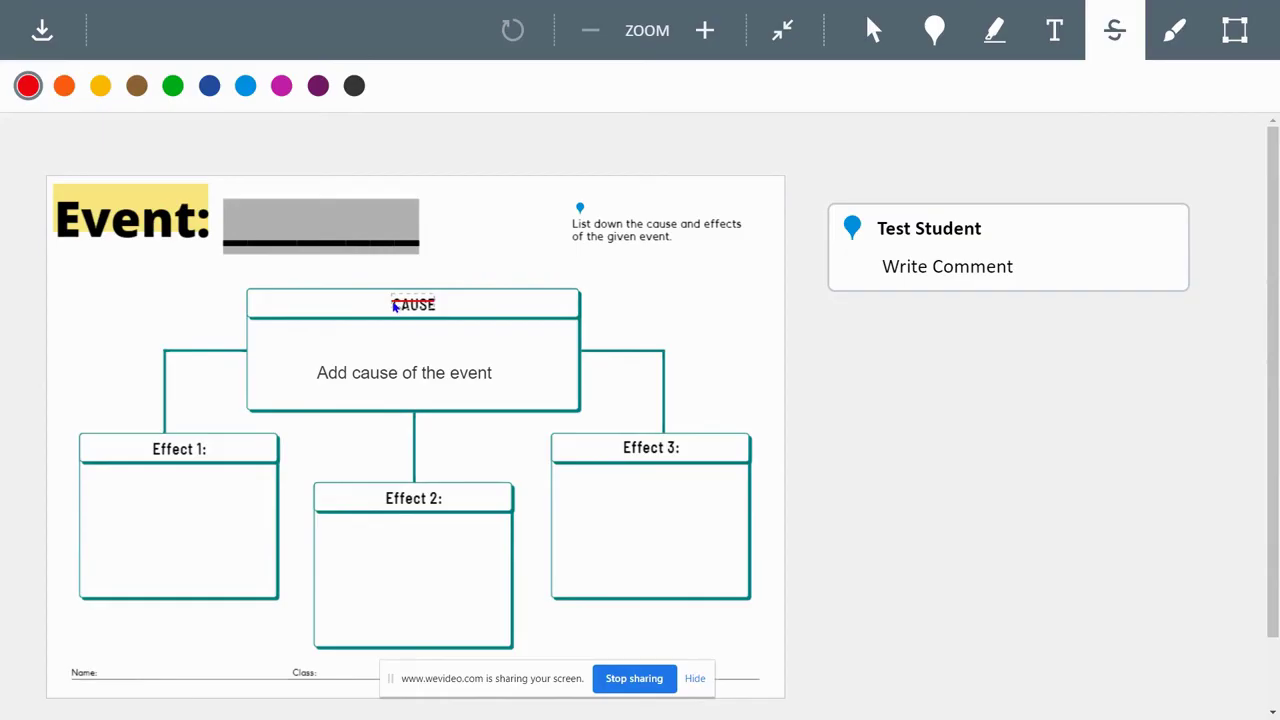
- Select the red strikethrough on CAUSE and attach the comment 'Add comment' to it
{"action": "left_click", "coordinate": [395, 306]}
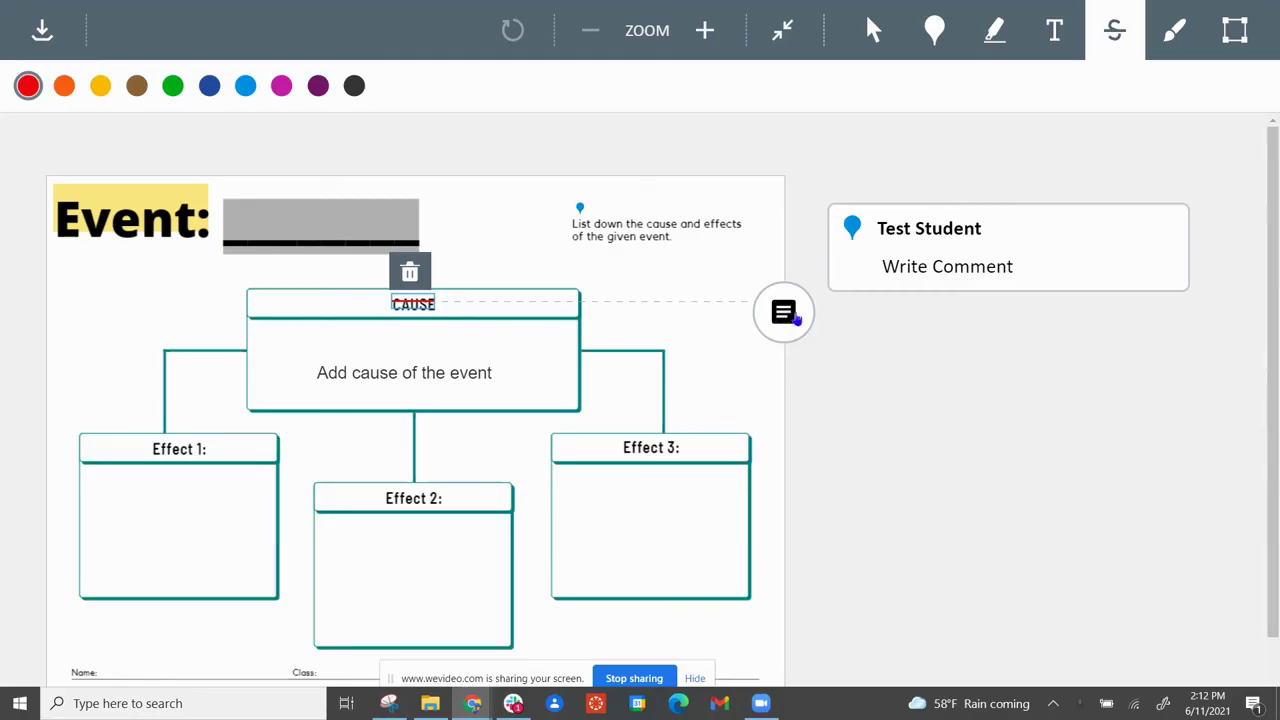
{"action": "left_click", "coordinate": [797, 316]}
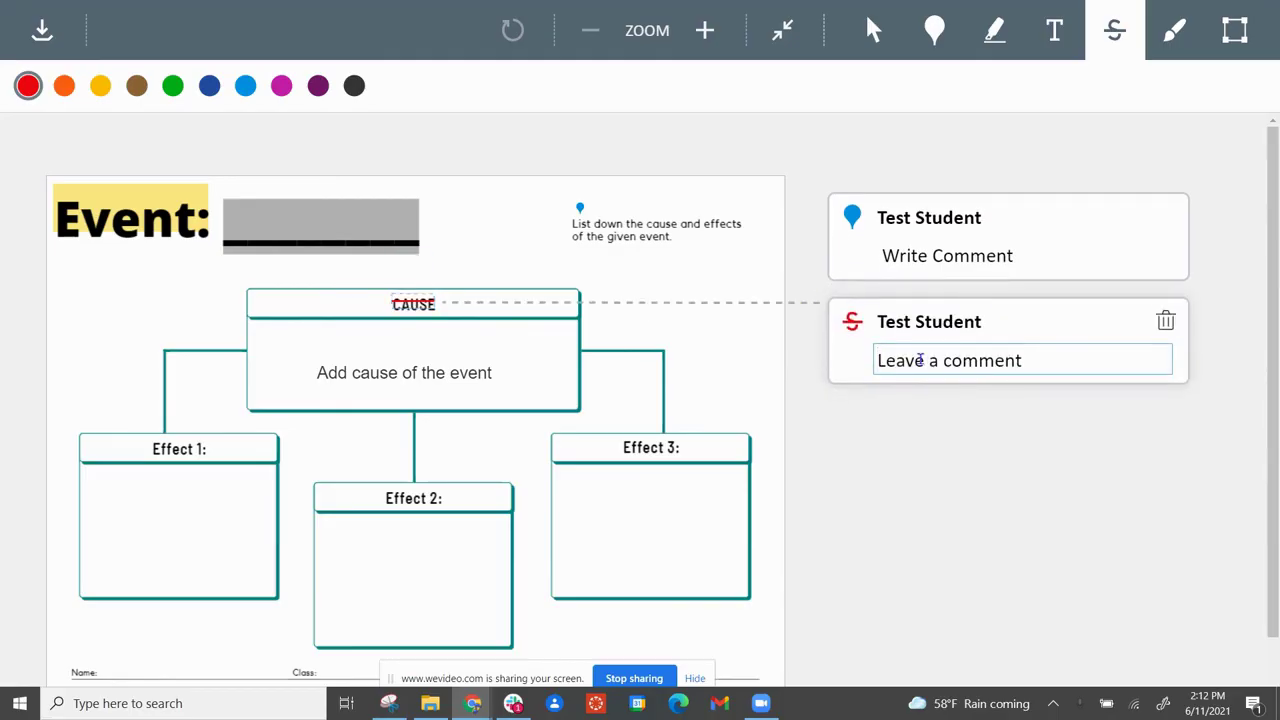
{"action": "type", "text": "Add comment"}
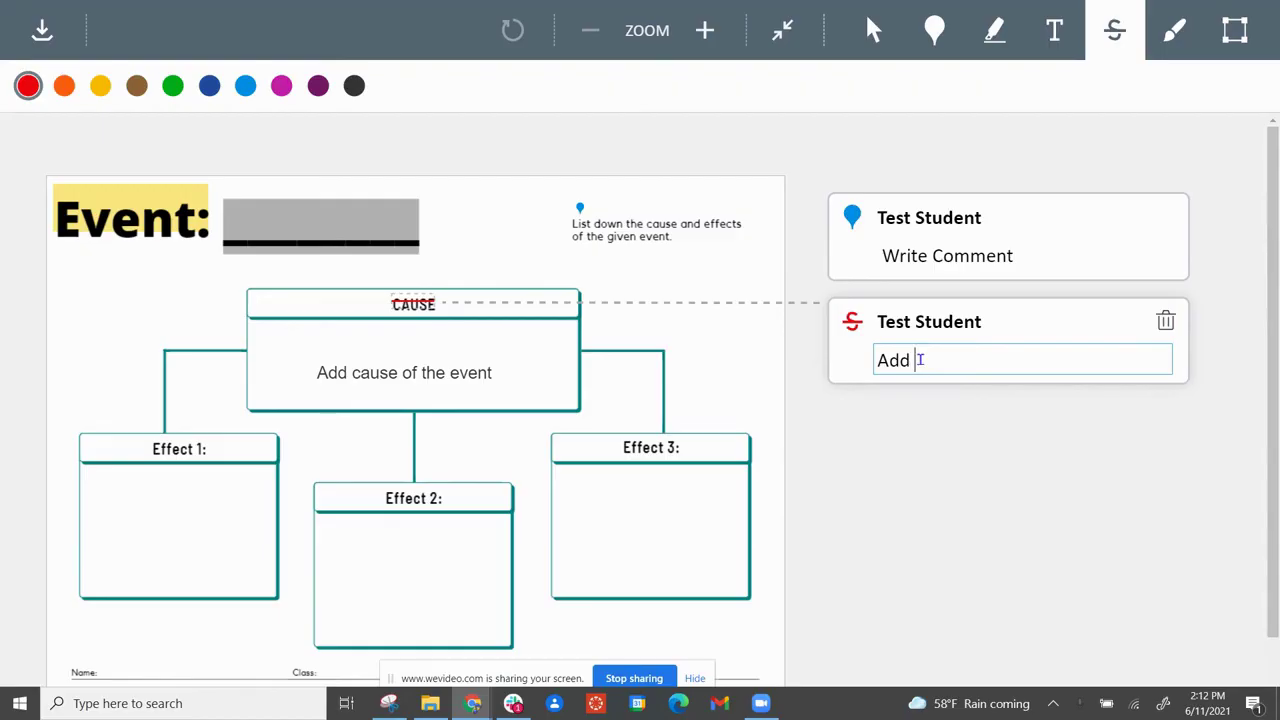